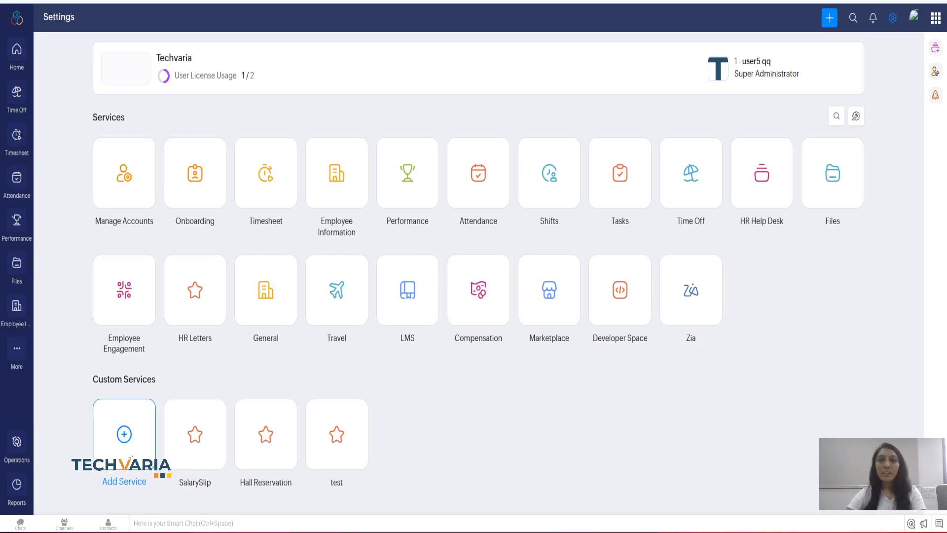
- Open the existing Leave Approval for editing in the Time Off service's approval settings
left_click(690, 173)
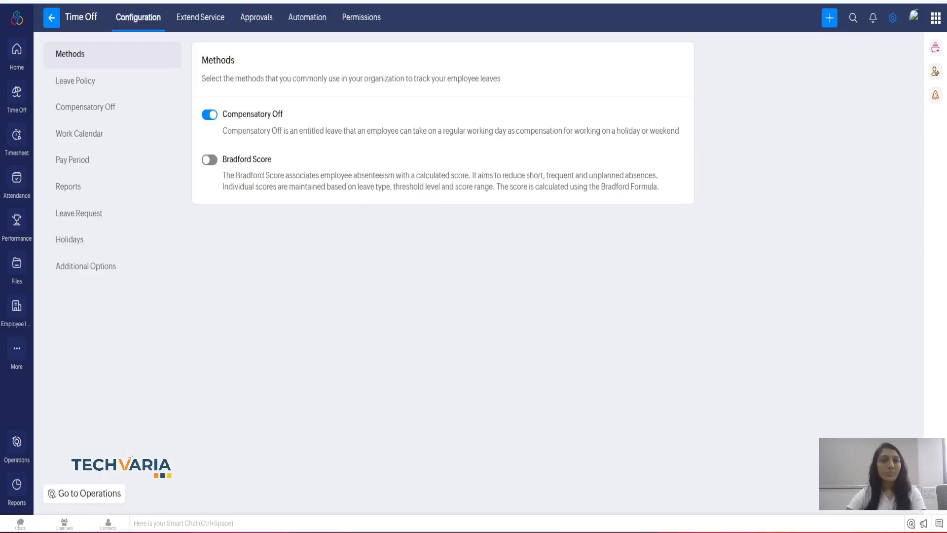
left_click(256, 17)
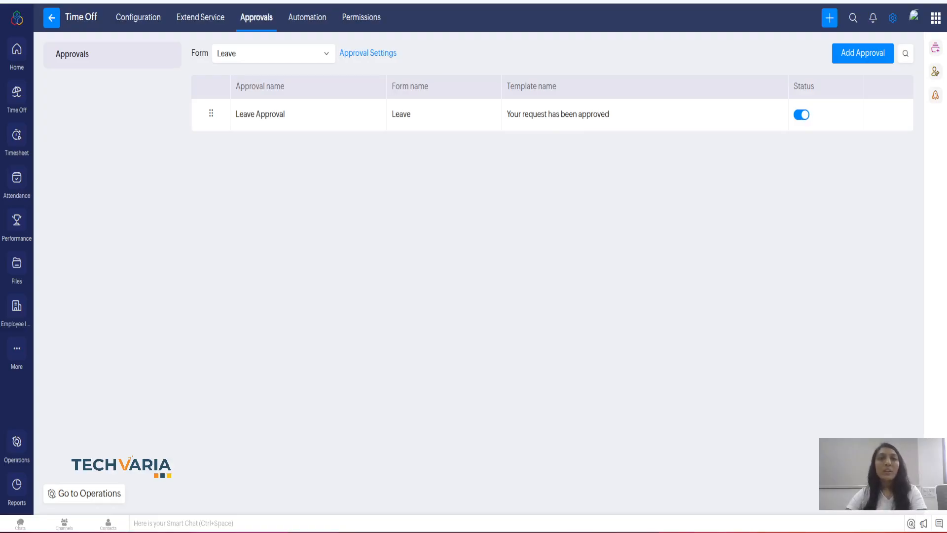
left_click(274, 53)
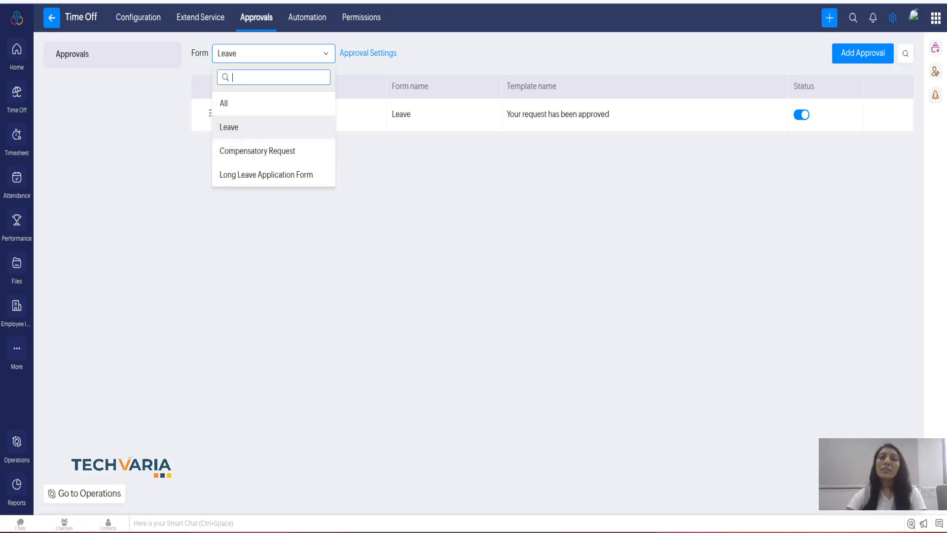
key("Escape")
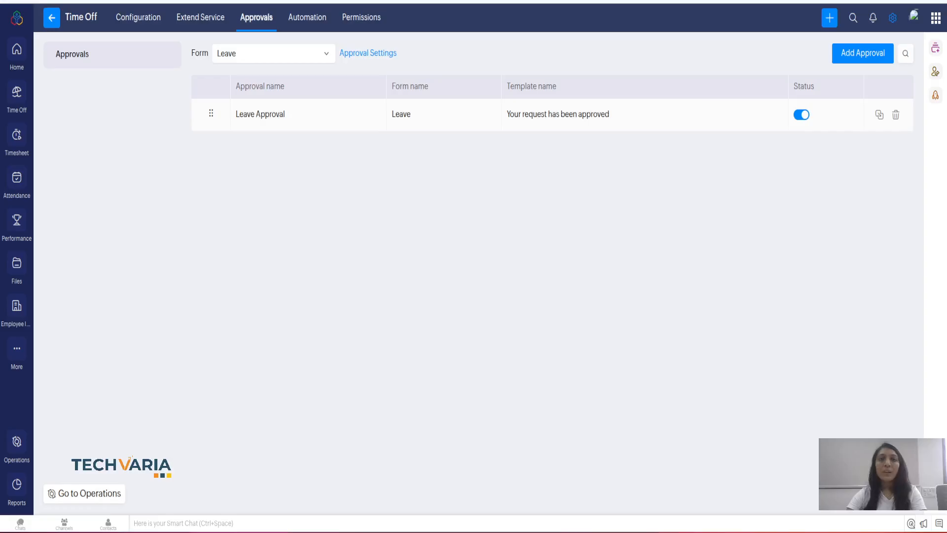
left_click(260, 114)
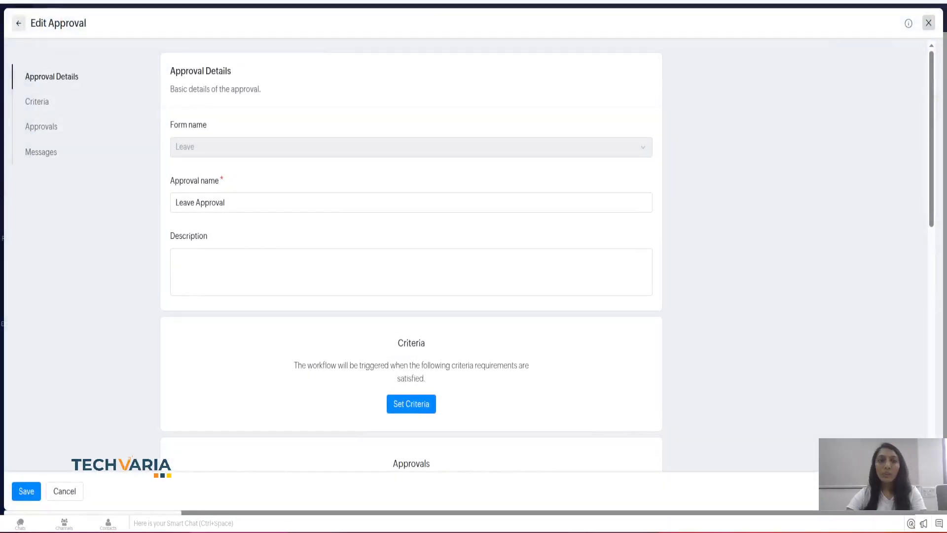
- Set an approval criterion where Leave type contains Maternity Leave
scroll(411, 246, "down", 4)
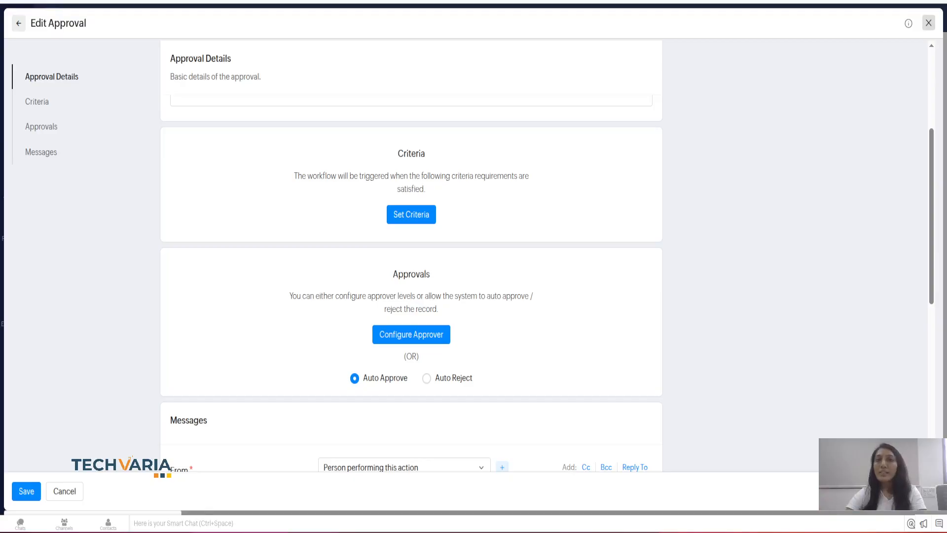
left_click(411, 214)
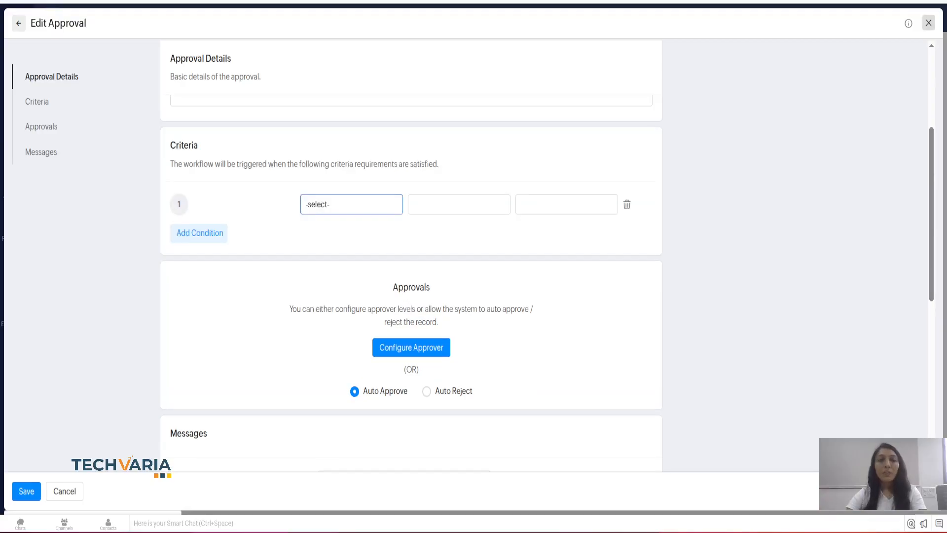
left_click(352, 204)
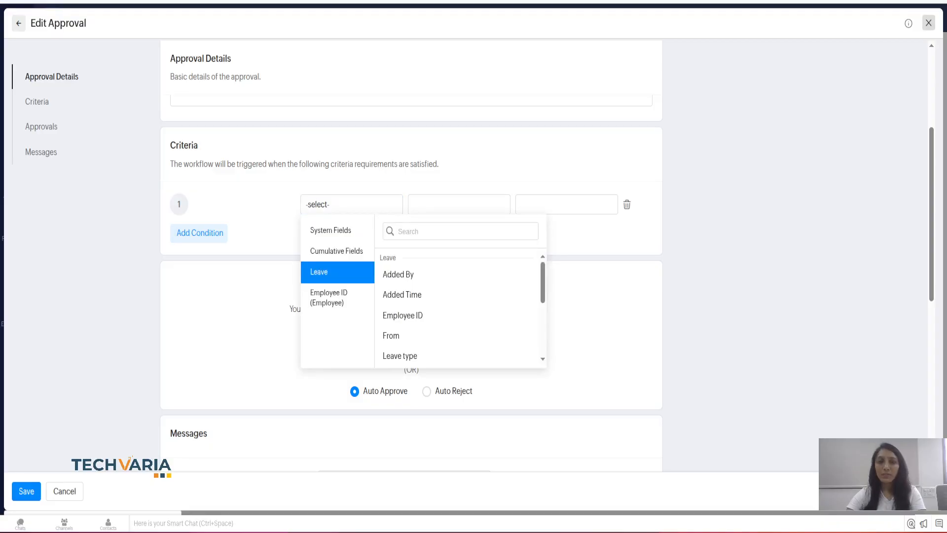
scroll(435, 316, "down", 1)
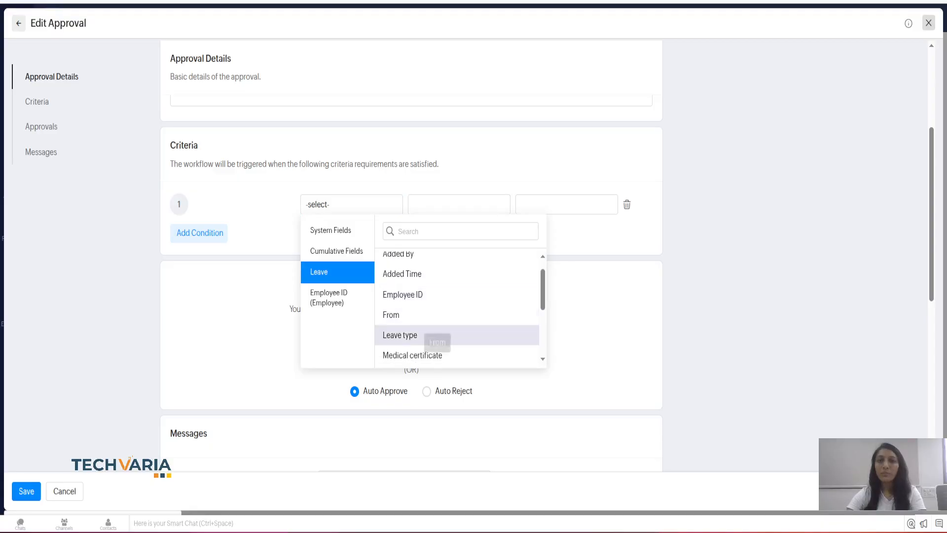
left_click(410, 335)
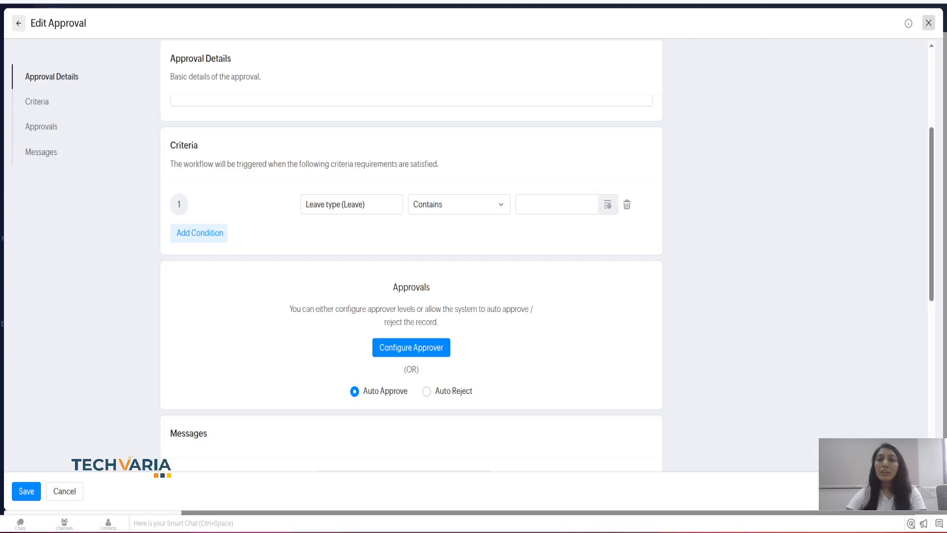
left_click(608, 204)
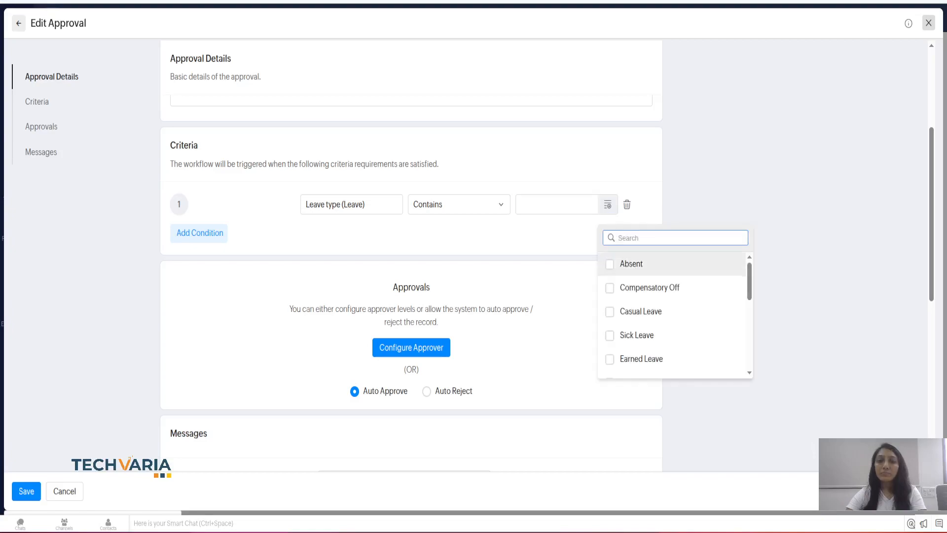
scroll(671, 316, "down", 2)
scroll(671, 311, "down", 1)
left_click(610, 306)
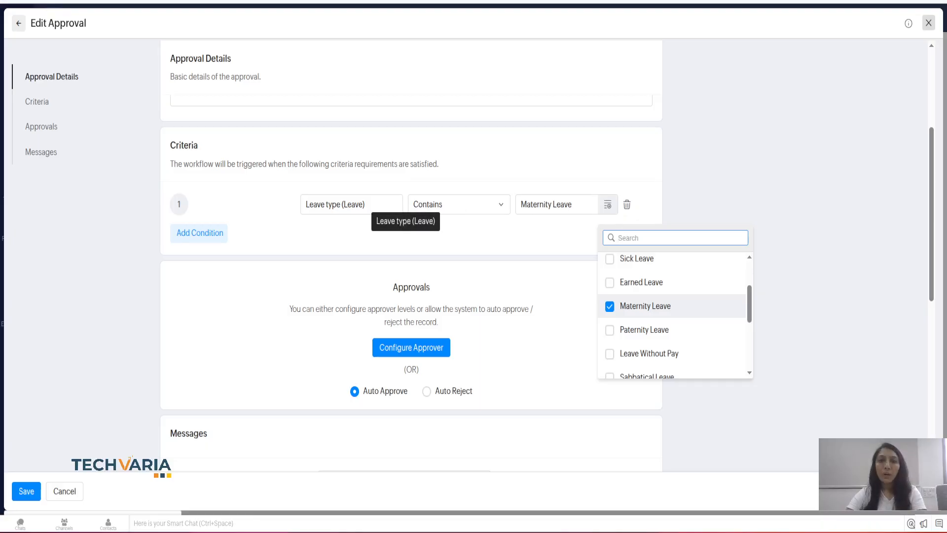
- Change the criterion to the system field Department containing Human Resource
left_click(375, 204)
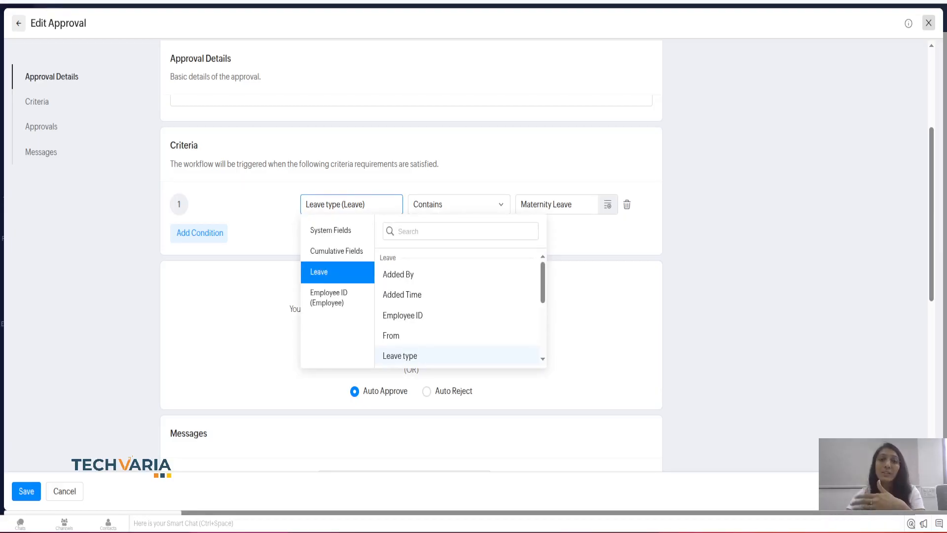
left_click(330, 230)
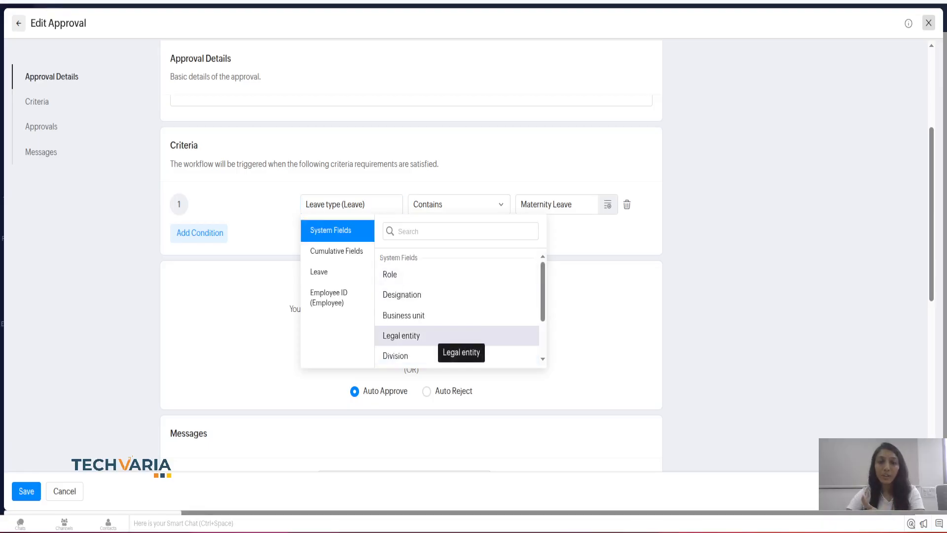
scroll(461, 310, "down", 2)
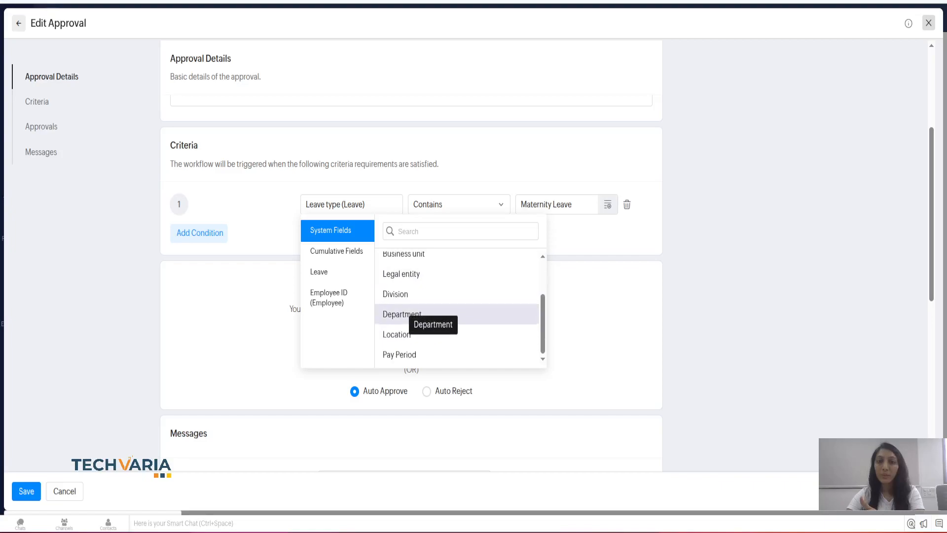
left_click(402, 314)
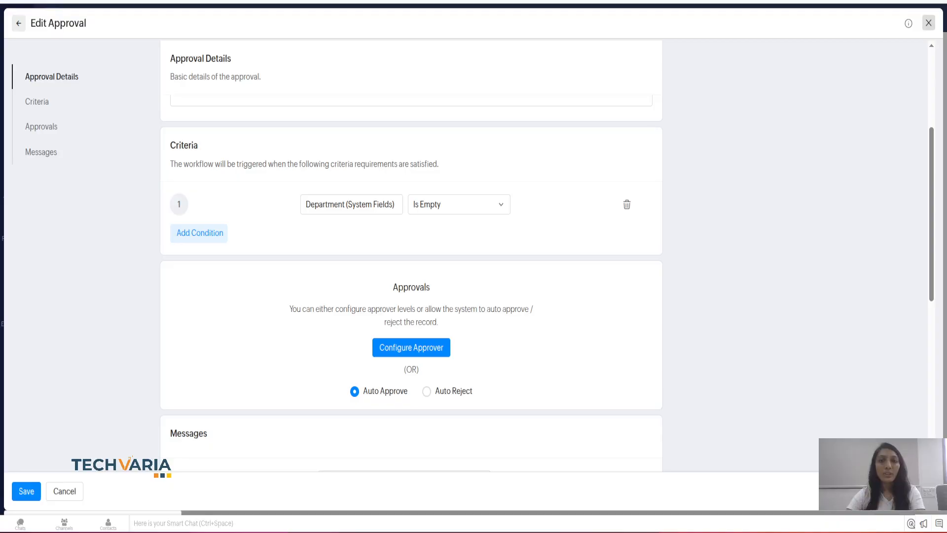
left_click(459, 204)
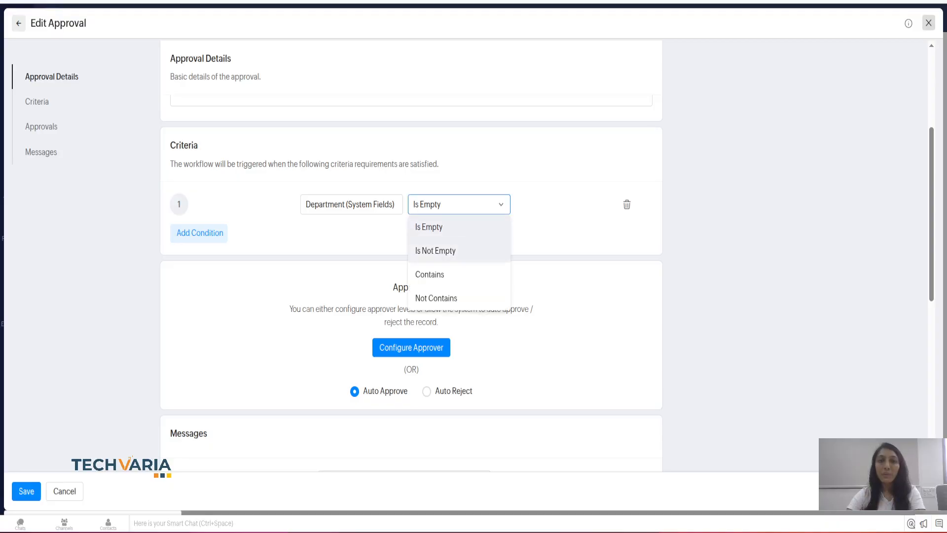
left_click(429, 274)
left_click(607, 205)
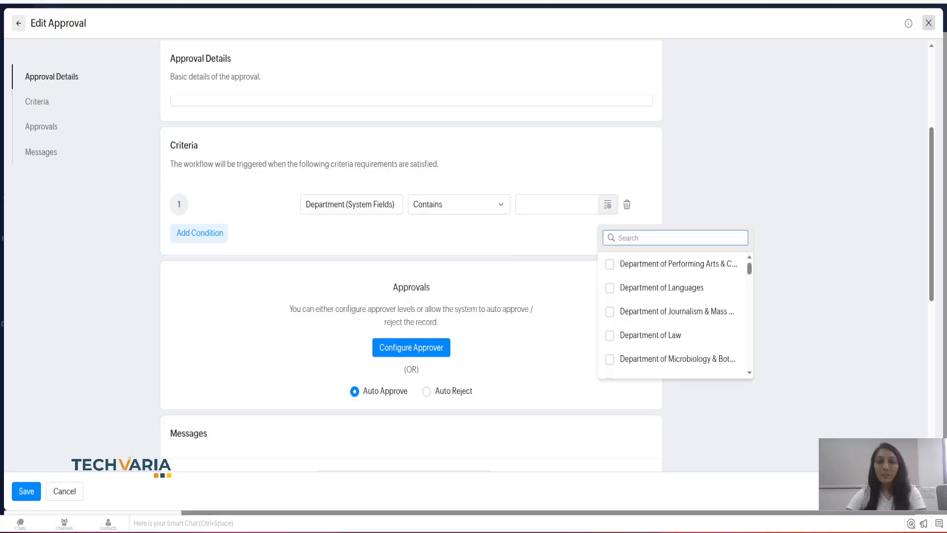
type("human")
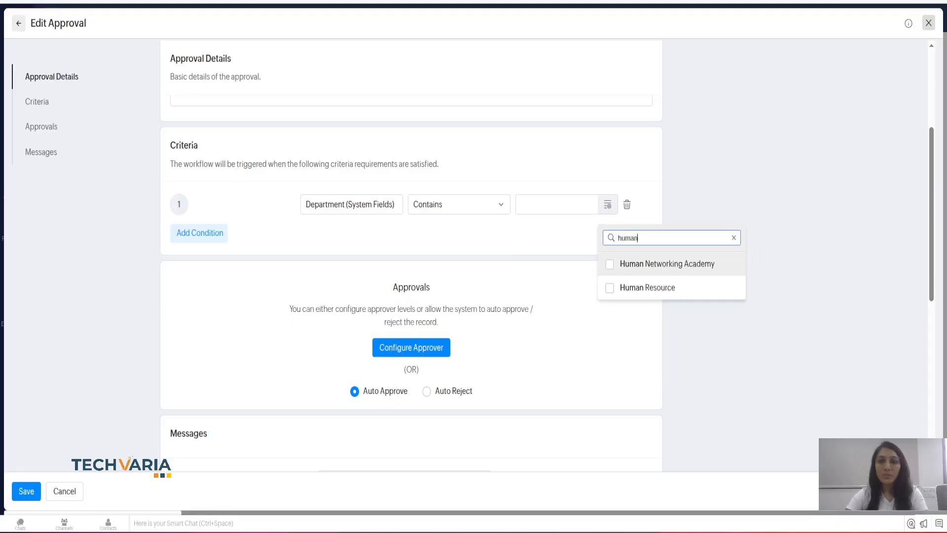
key("Down")
key("Return")
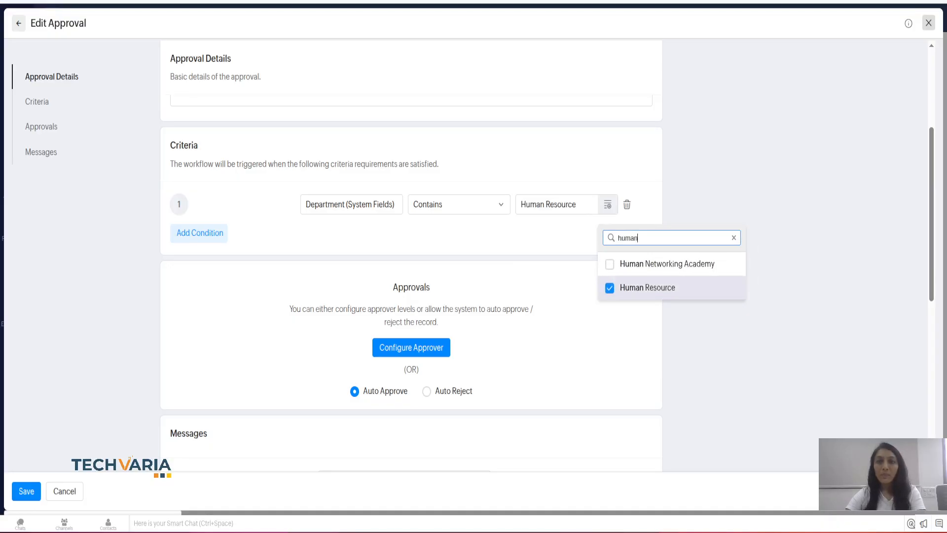
key("Escape")
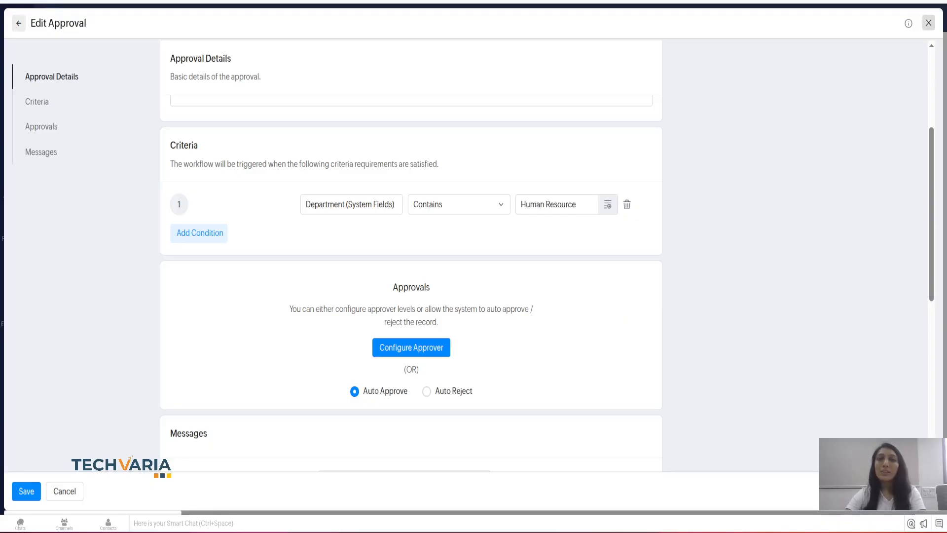
- View the cumulative fields available for the criterion and delete the Department condition
scroll(411, 271, "down", 2)
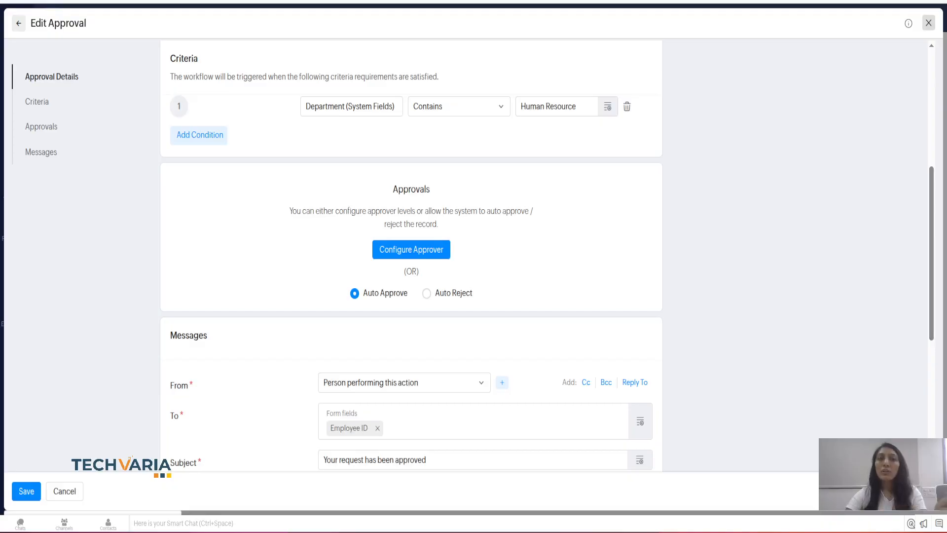
left_click(379, 106)
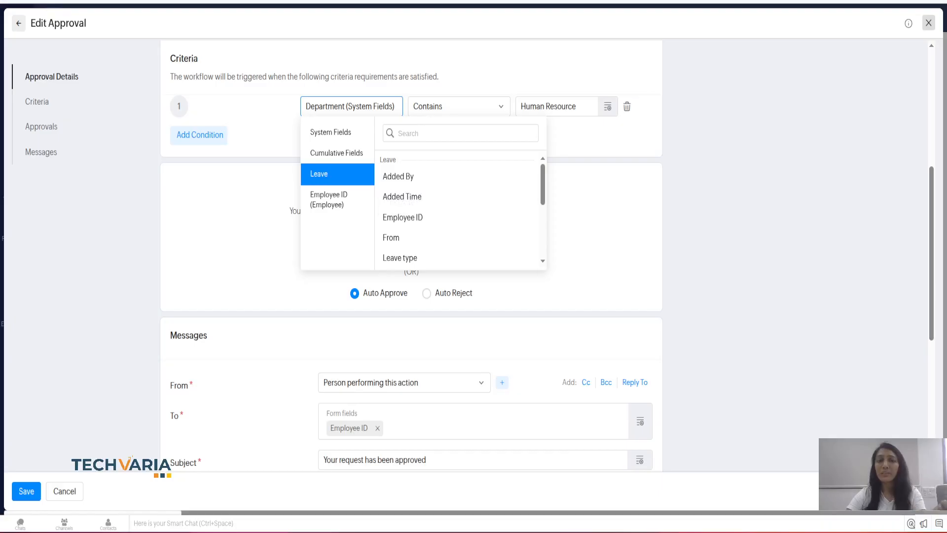
left_click(337, 154)
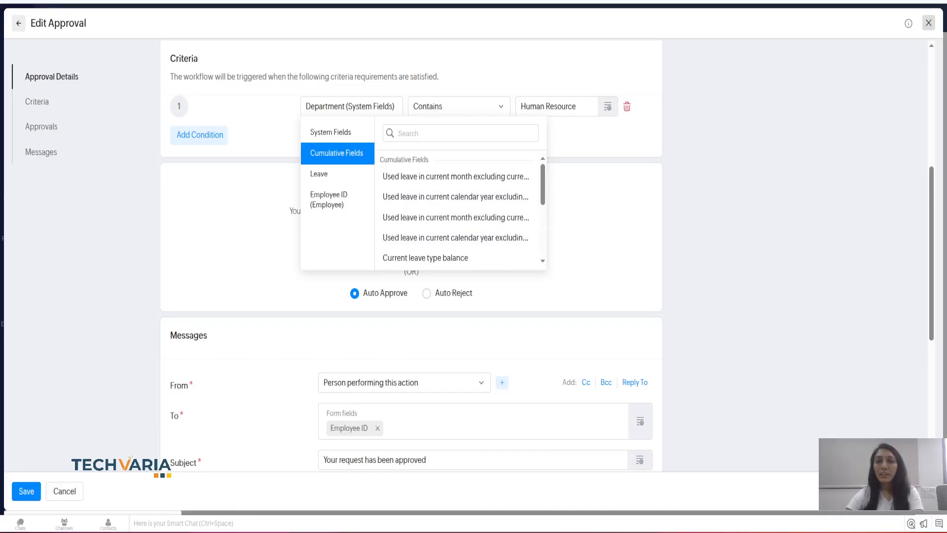
key("Escape")
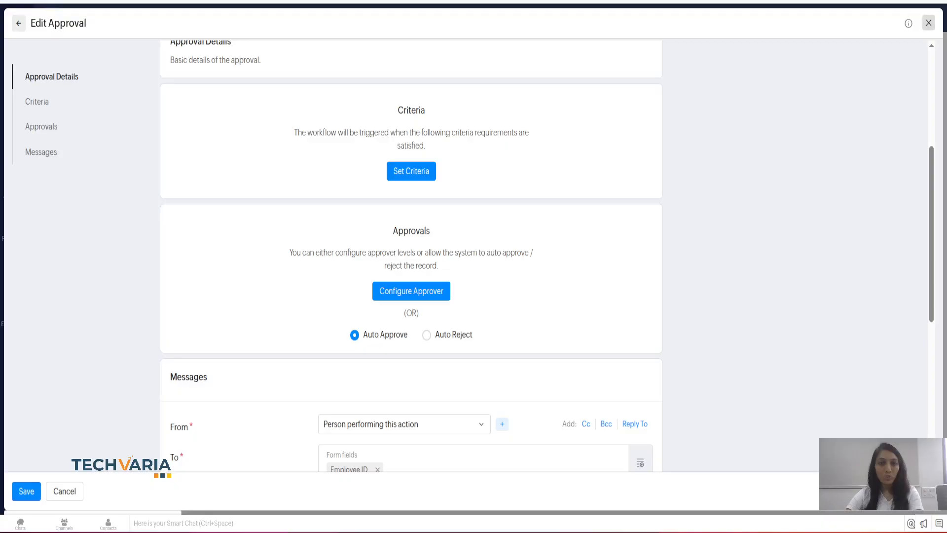
- Configure the approver as Reporting To with Two Levels and add another approver level
scroll(411, 257, "down", 3)
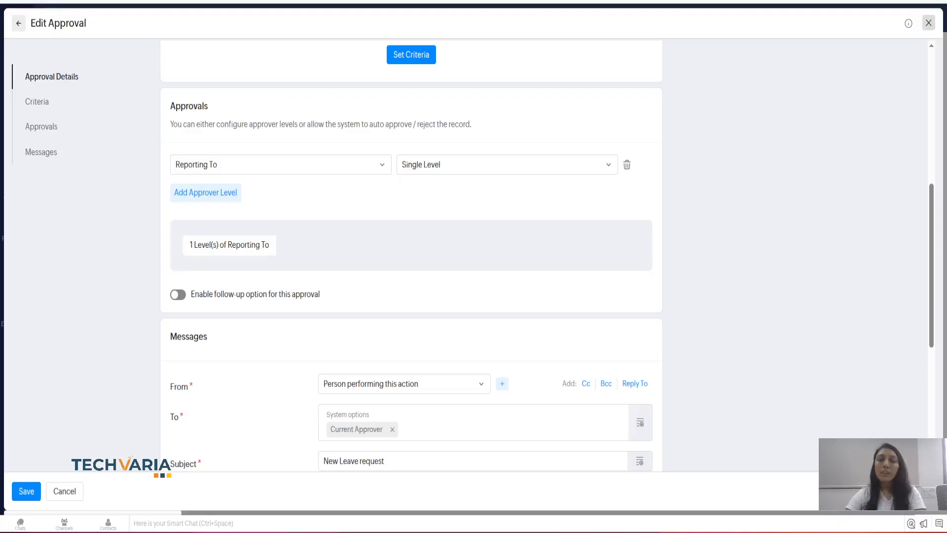
left_click(280, 165)
left_click(281, 165)
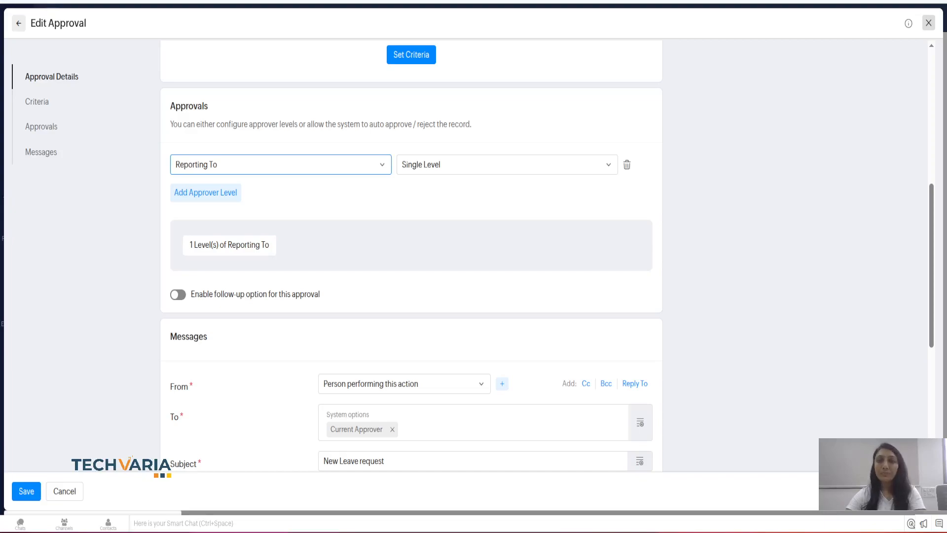
left_click(507, 165)
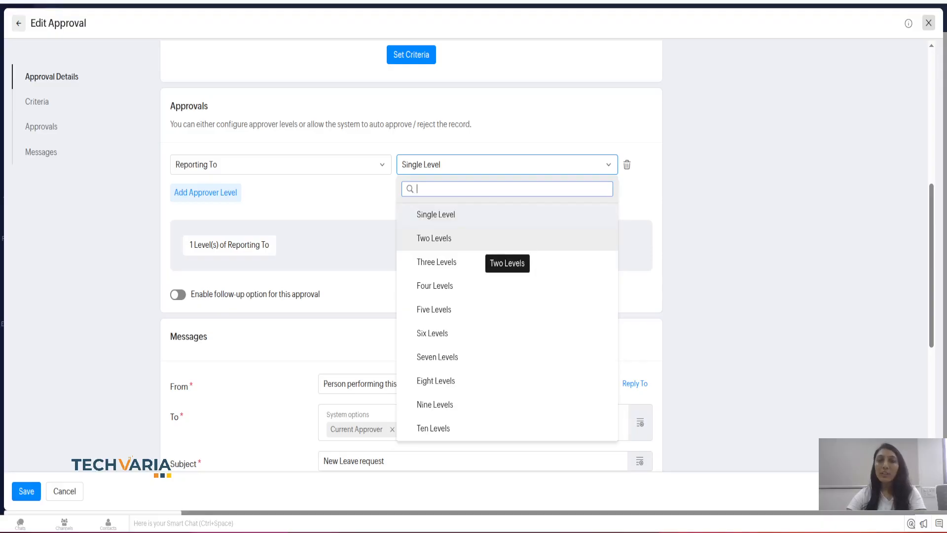
left_click(434, 238)
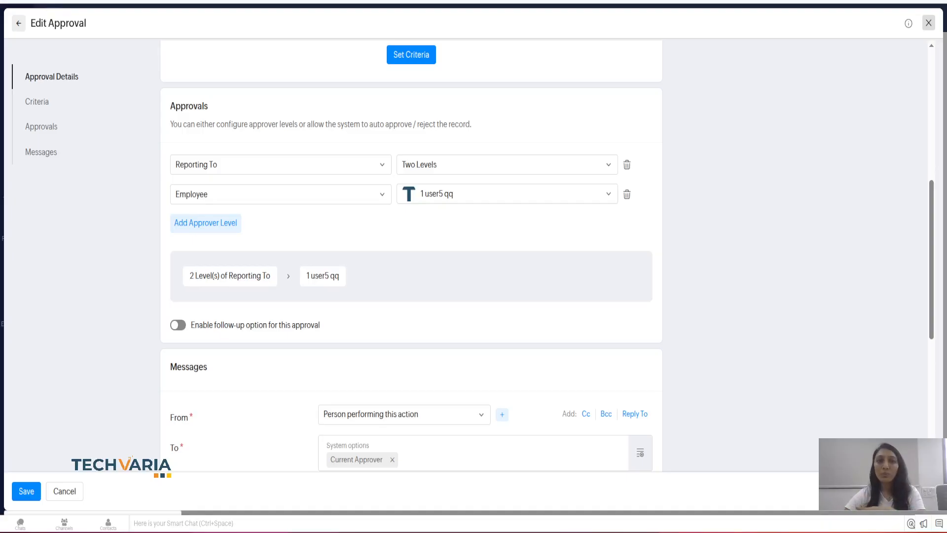
- Set the second approver entry to Approver based on Role with the HR Head role
left_click(280, 195)
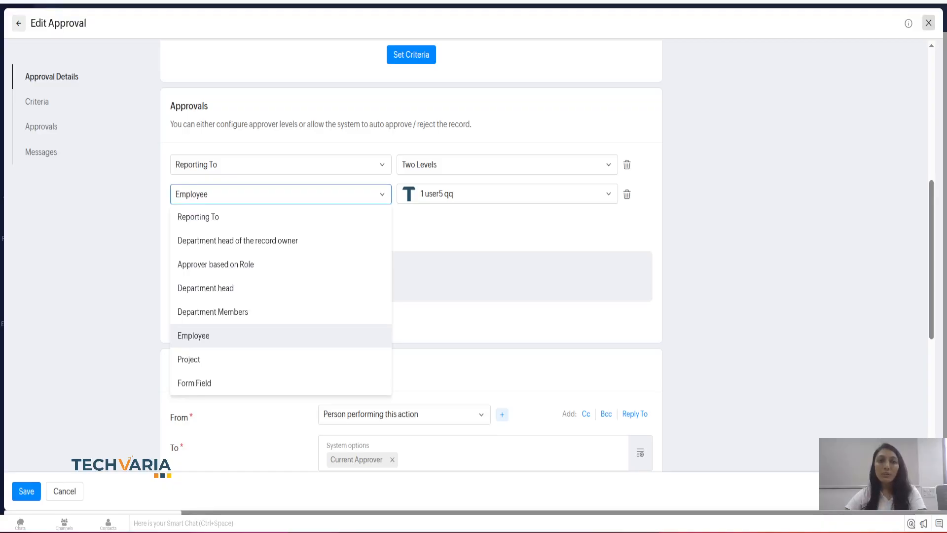
left_click(237, 240)
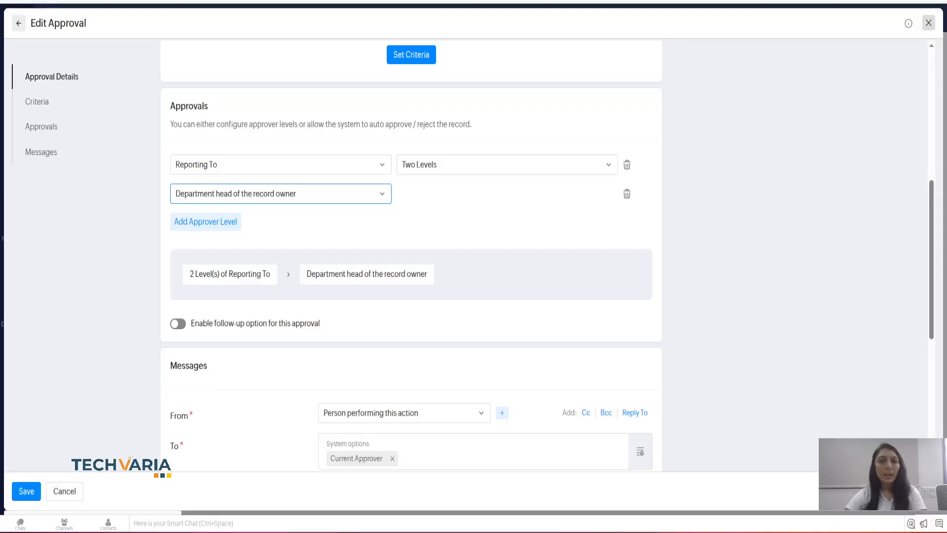
left_click(280, 194)
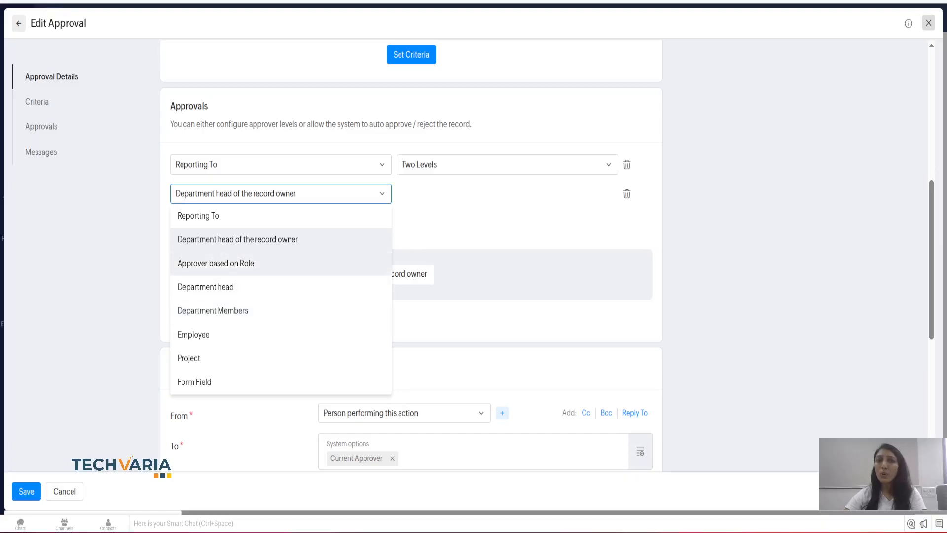
left_click(216, 264)
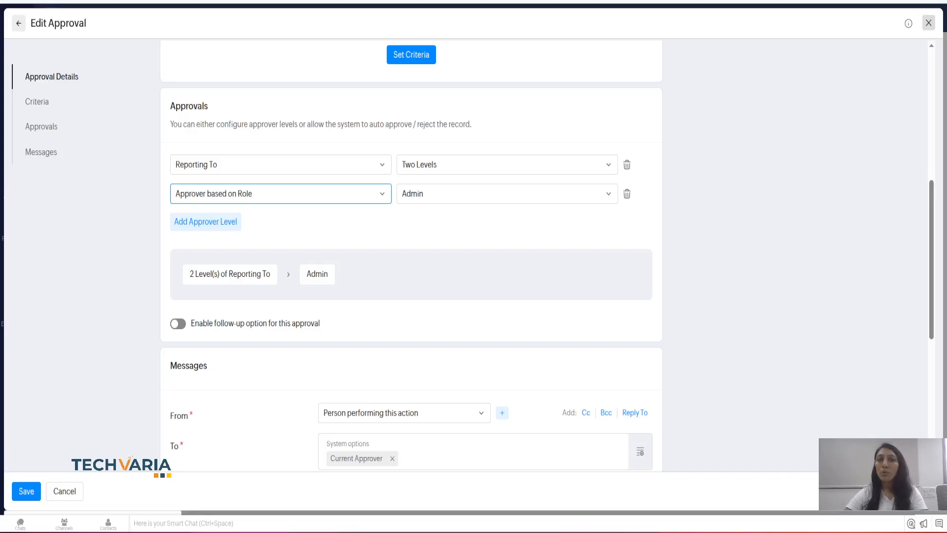
left_click(507, 194)
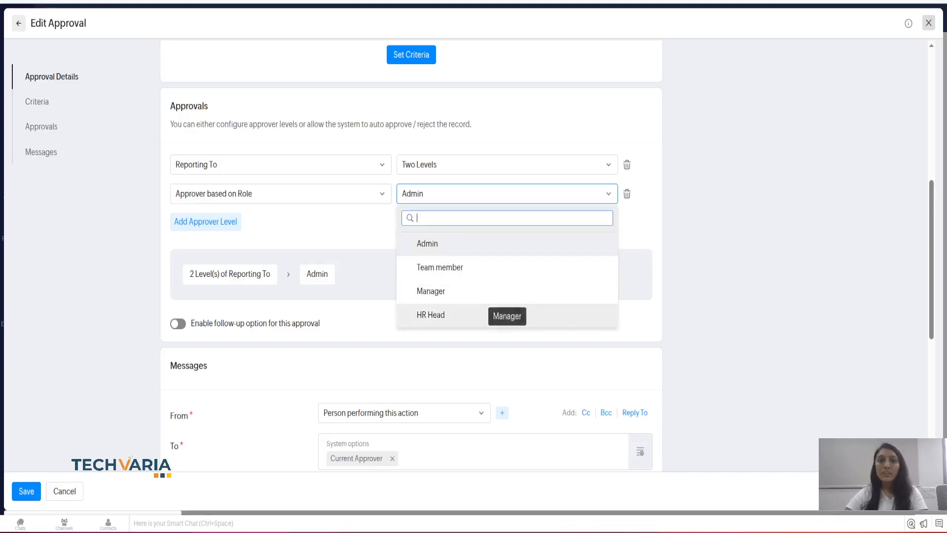
left_click(431, 314)
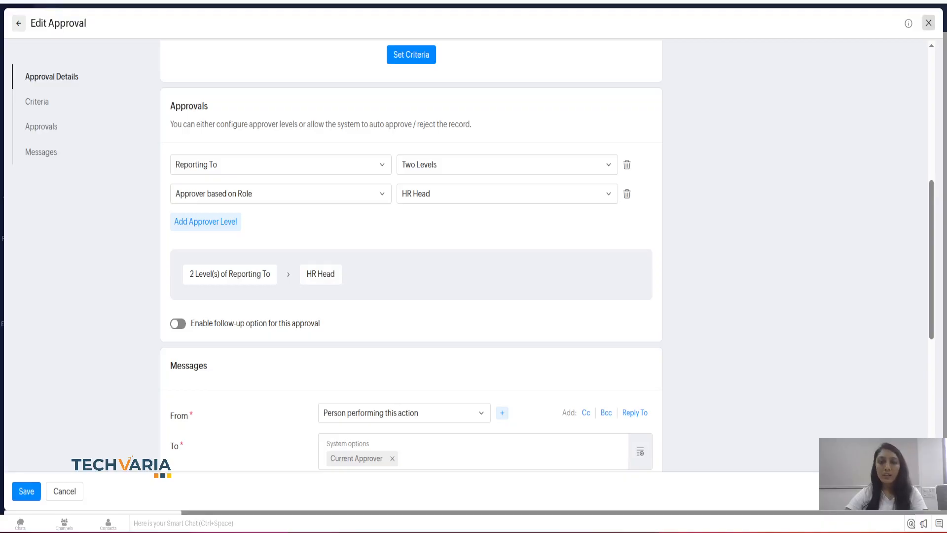
- Review the message settings for the New Leave request email and save the Leave Approval
scroll(547, 283, "down", 3)
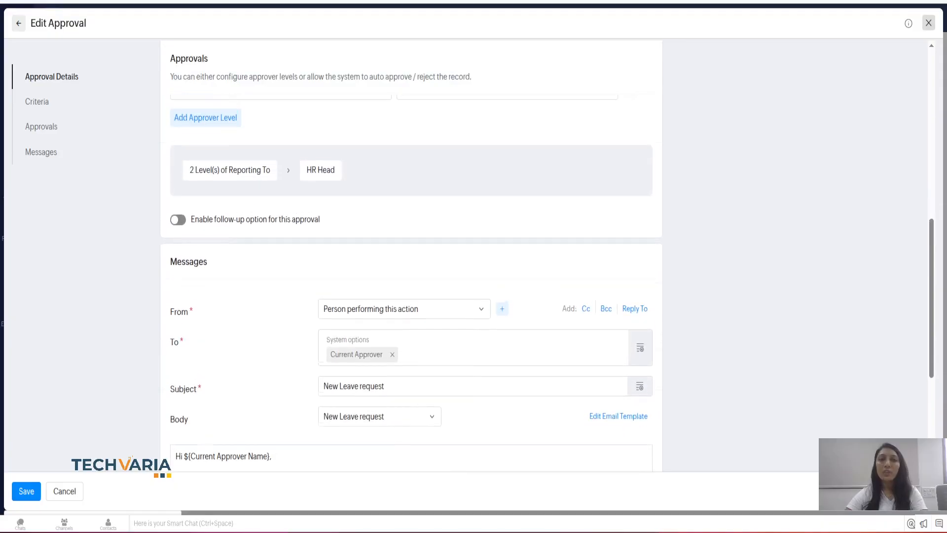
scroll(548, 283, "down", 5)
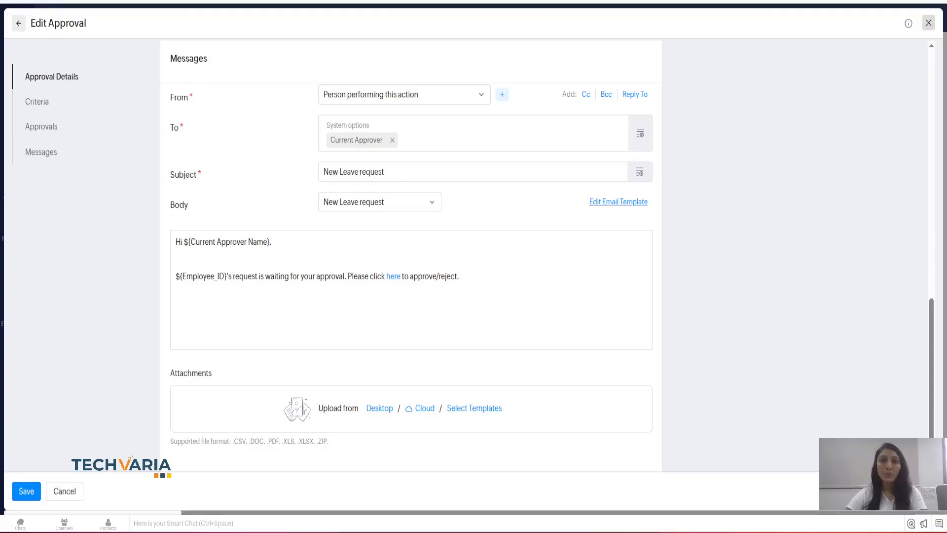
scroll(416, 276, "down", 1)
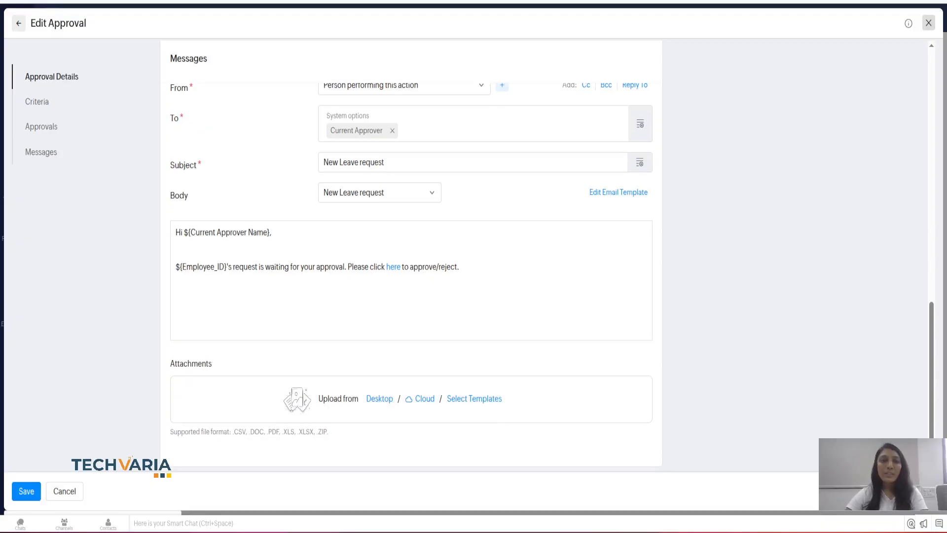
left_click(26, 492)
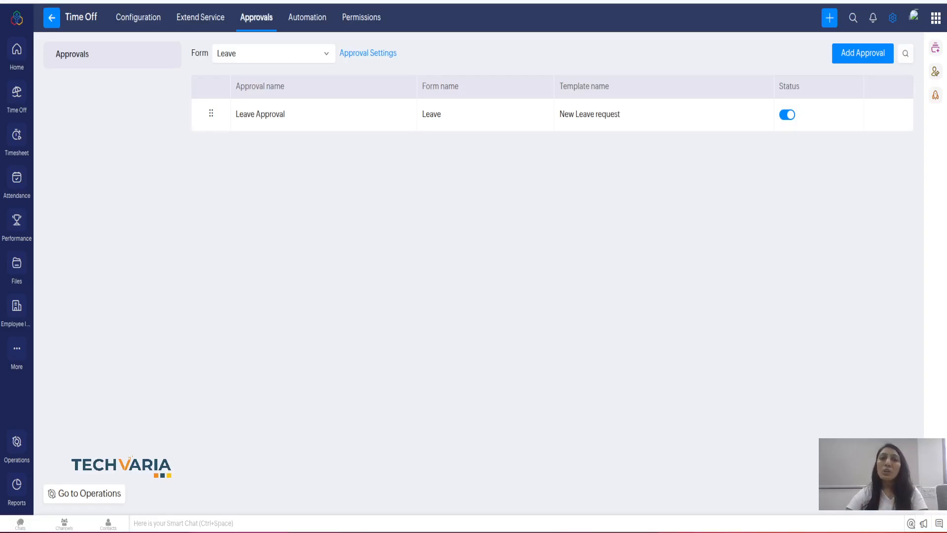
- Filter the approvals list by All, switch it back to the Leave form, and open that form's approval settings
left_click(274, 53)
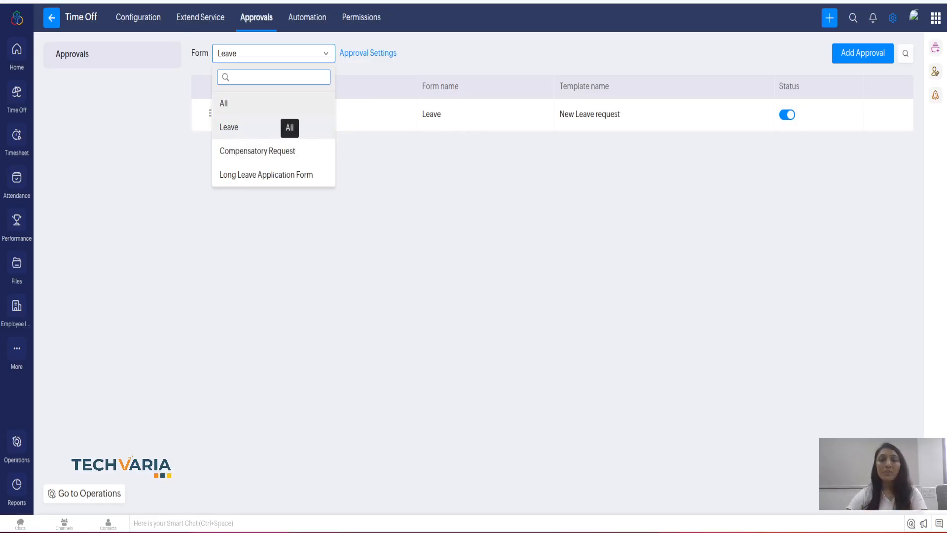
left_click(288, 104)
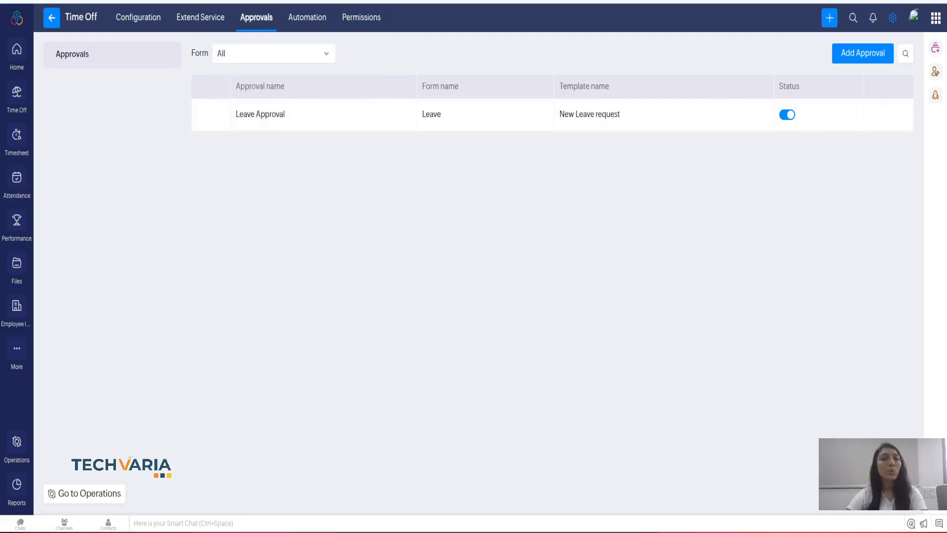
left_click(274, 53)
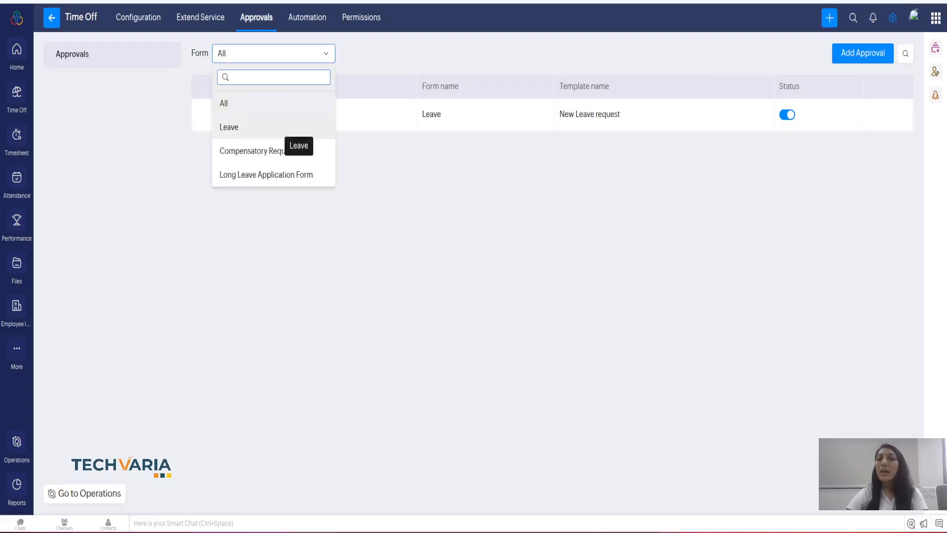
left_click(288, 127)
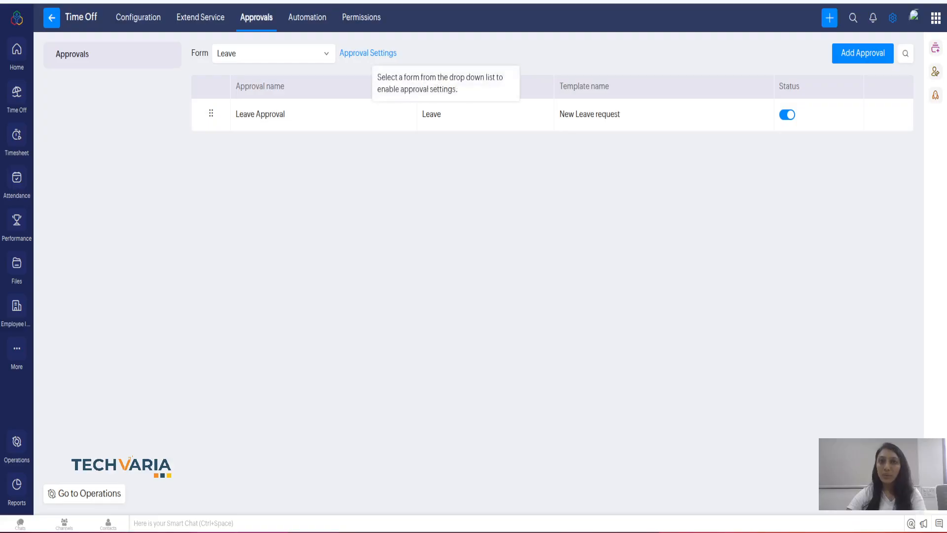
left_click(368, 53)
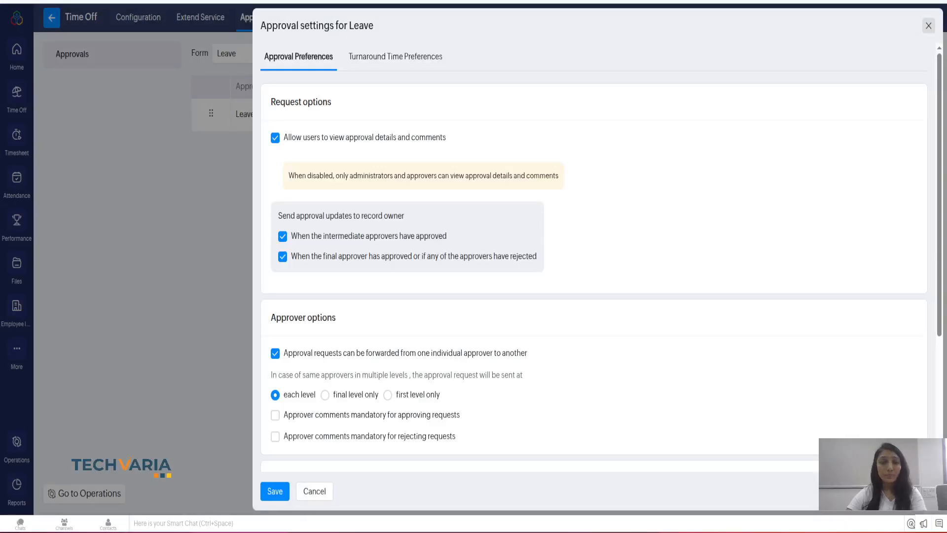
- Examine the request options, approver options, backup approval process and approval cancellation preferences for Leave
scroll(594, 278, "down", 2)
scroll(594, 277, "up", 2)
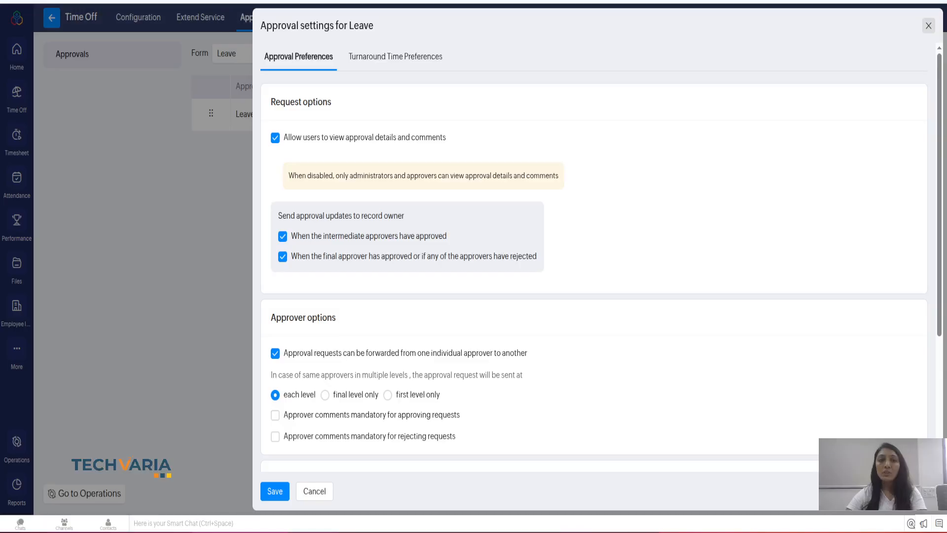
scroll(595, 277, "down", 3)
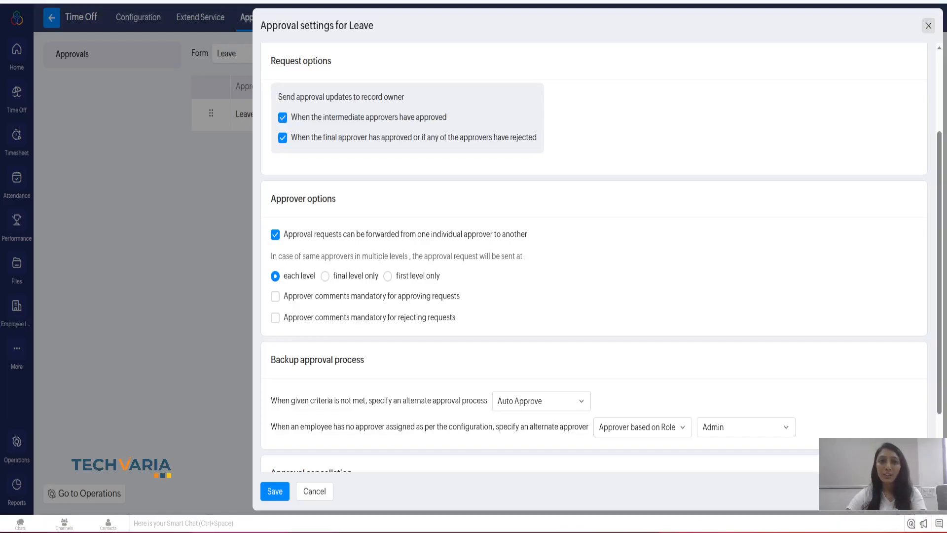
scroll(592, 271, "up", 1)
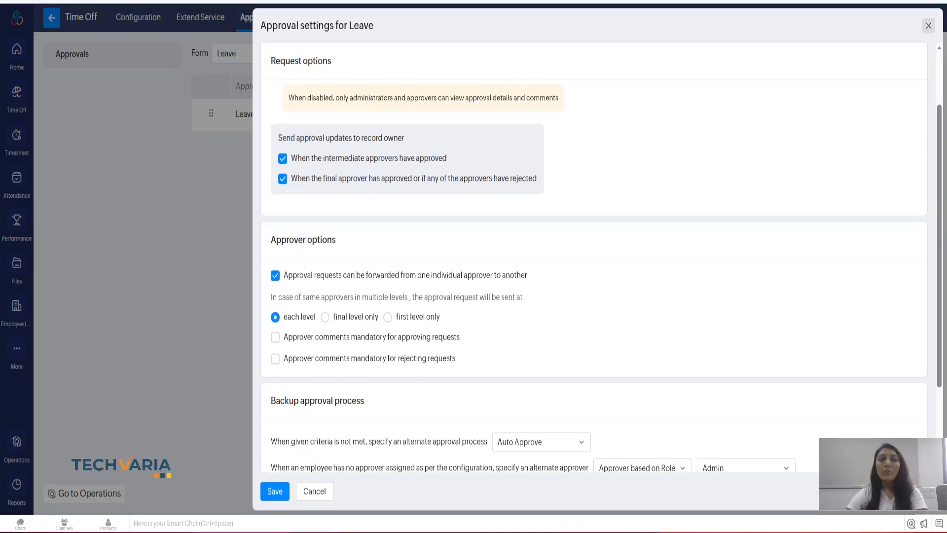
scroll(592, 272, "up", 2)
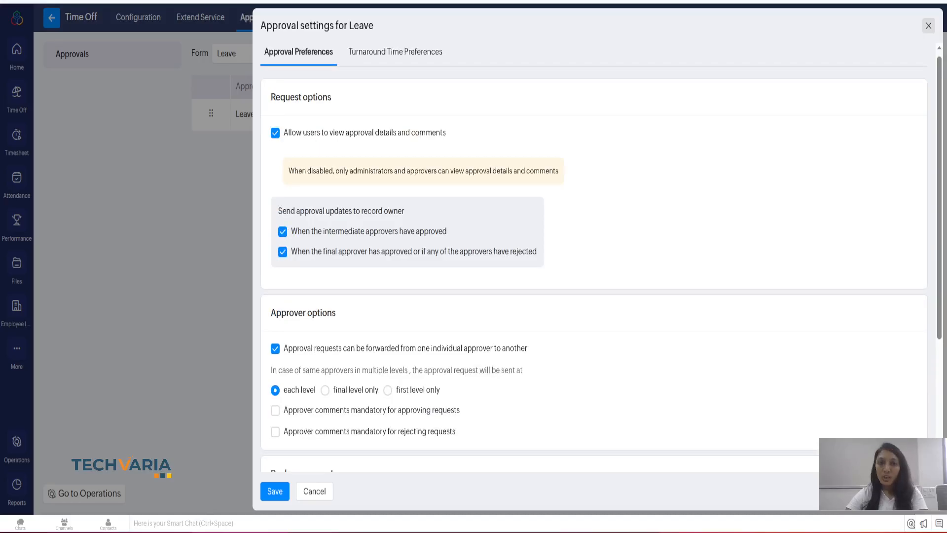
scroll(592, 271, "down", 2)
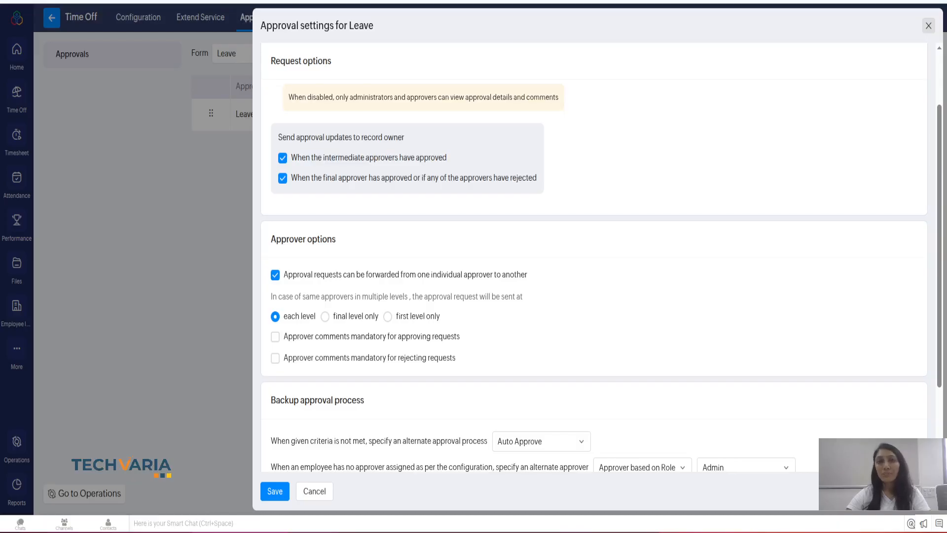
scroll(592, 276, "down", 1)
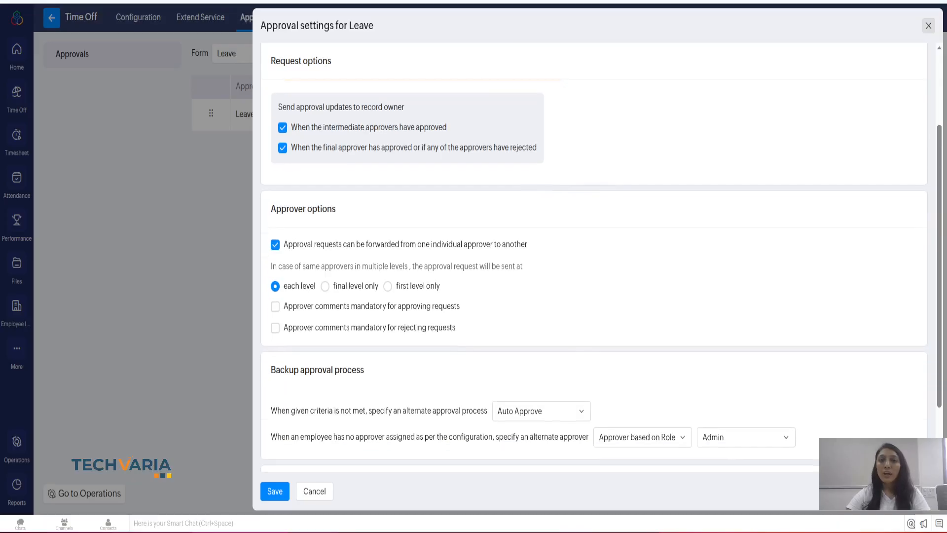
scroll(592, 276, "down", 2)
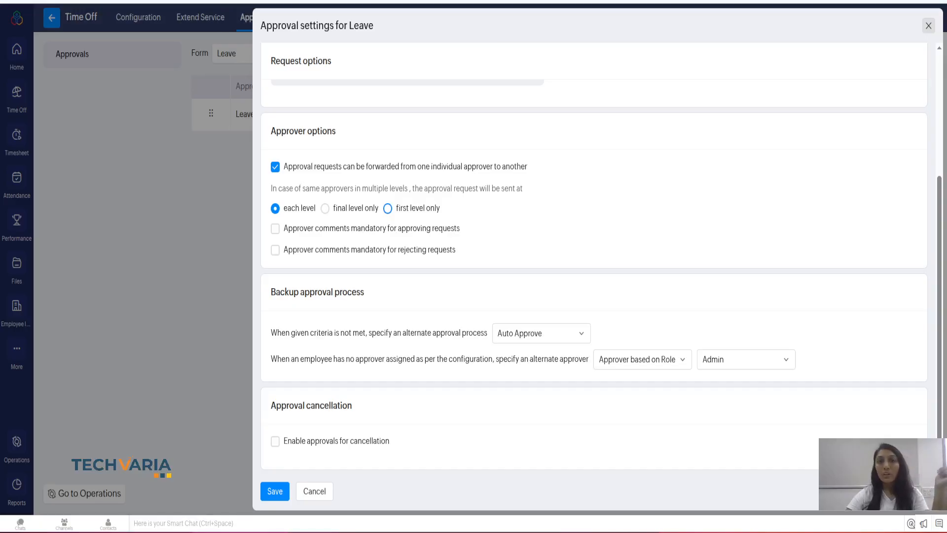
- Send requests with the same approver in multiple levels at first level only, and make approver comments mandatory for rejecting but not approving requests
left_click(388, 208)
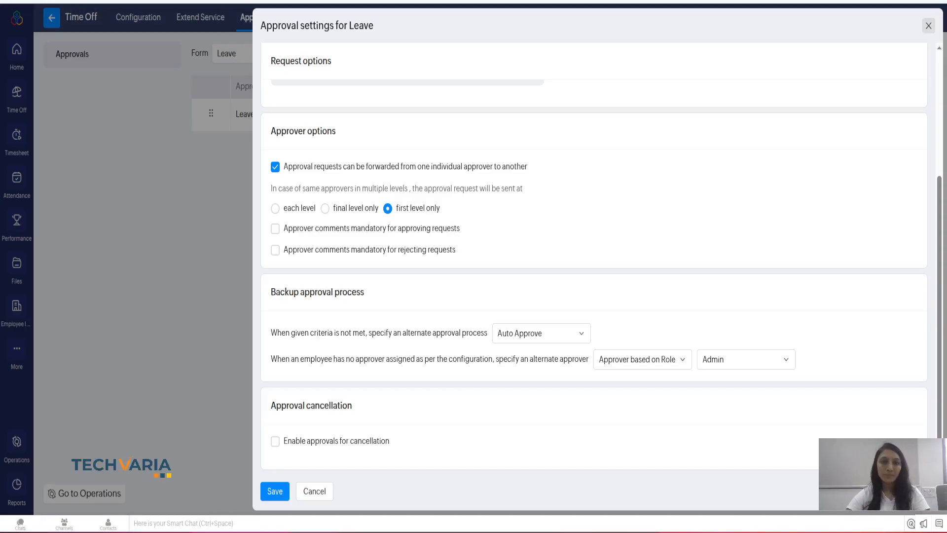
scroll(594, 276, "down", 1)
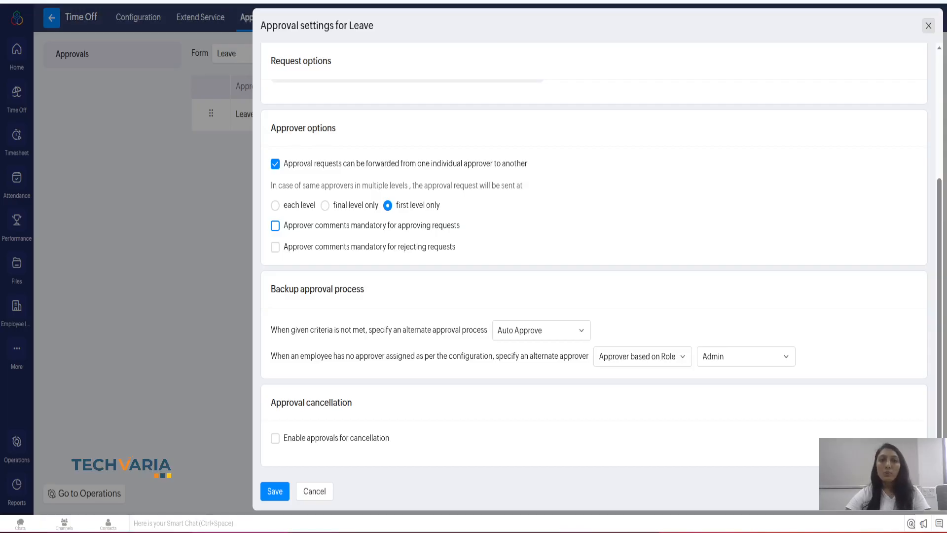
key("space")
key("Tab")
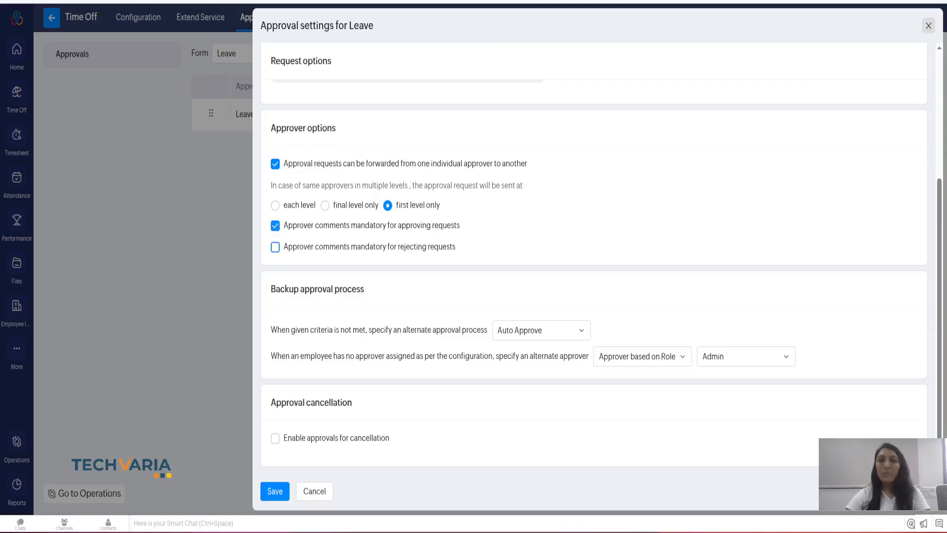
key("space")
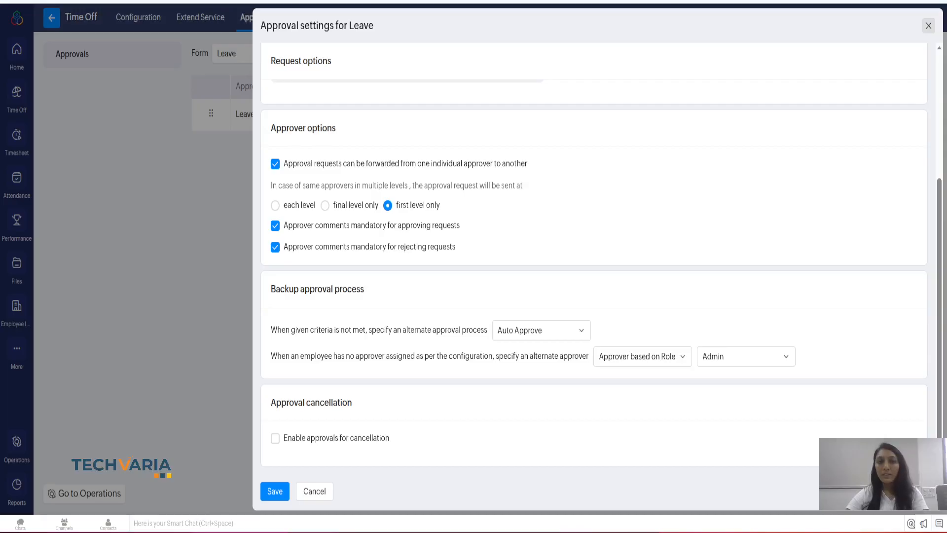
left_click(275, 225)
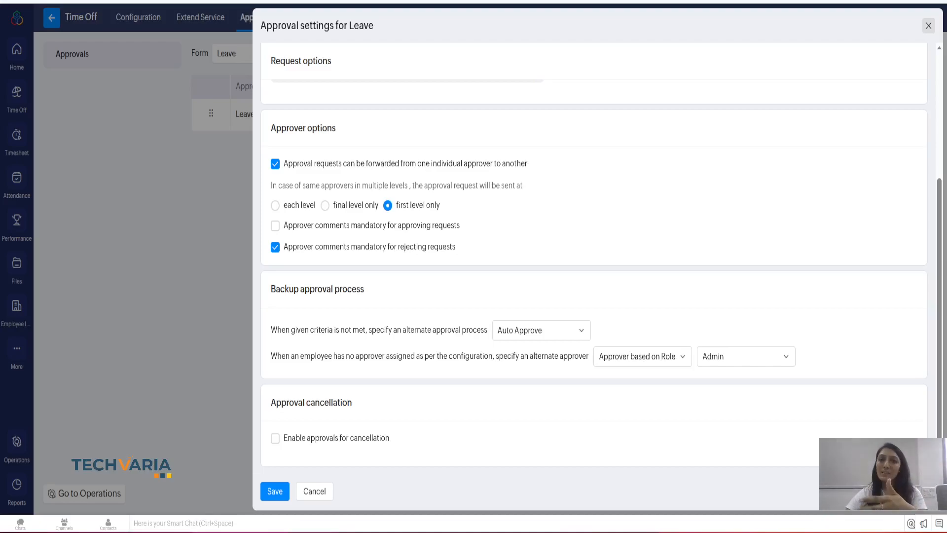
- Set the alternate approval process for unmet criteria to Department head of the record owner, after trying Department Members
left_click(541, 331)
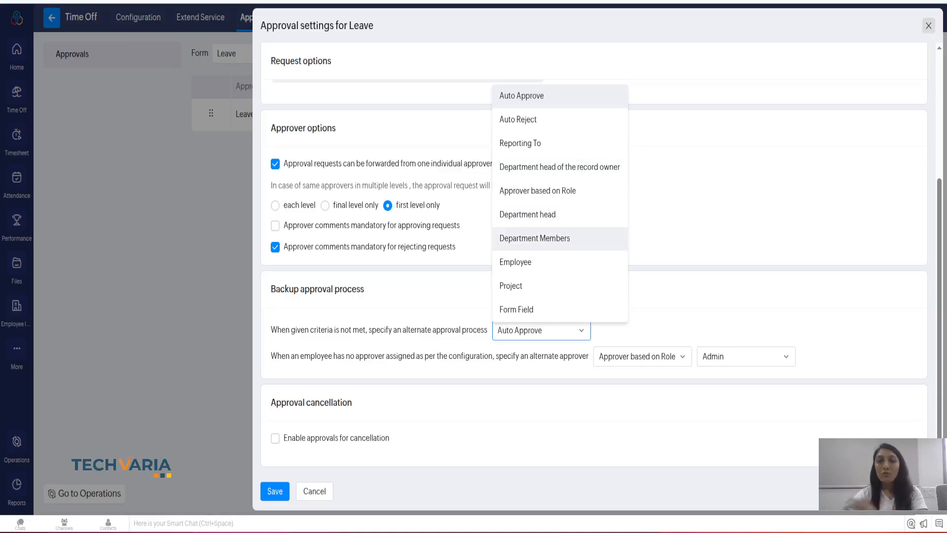
left_click(535, 238)
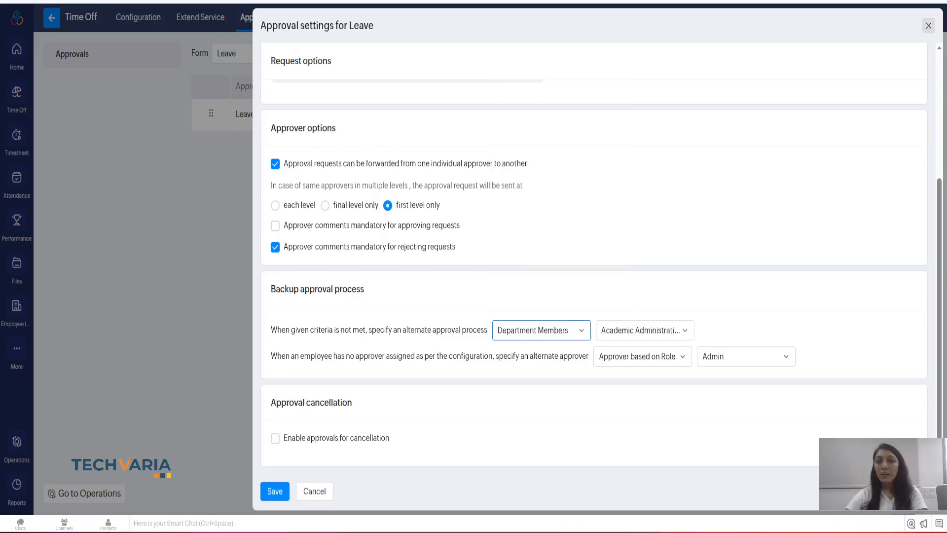
left_click(541, 330)
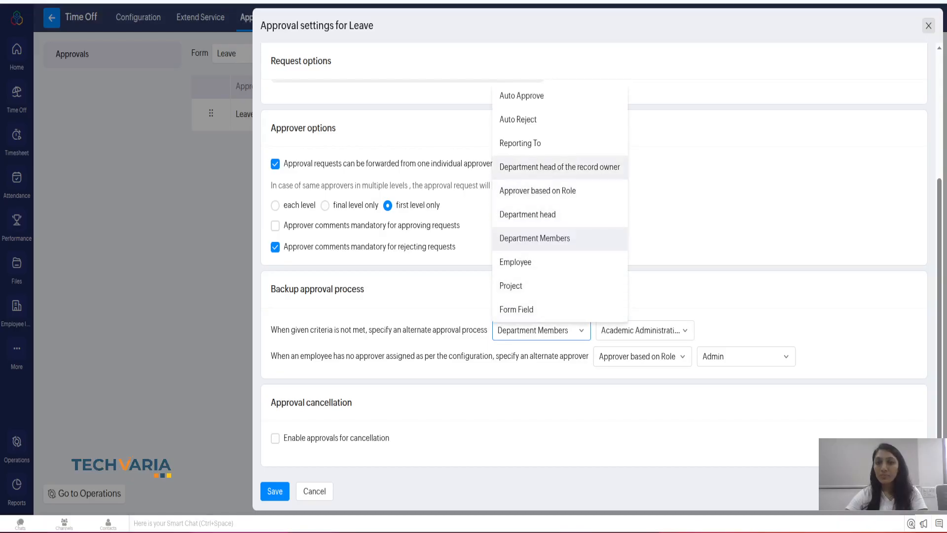
left_click(560, 166)
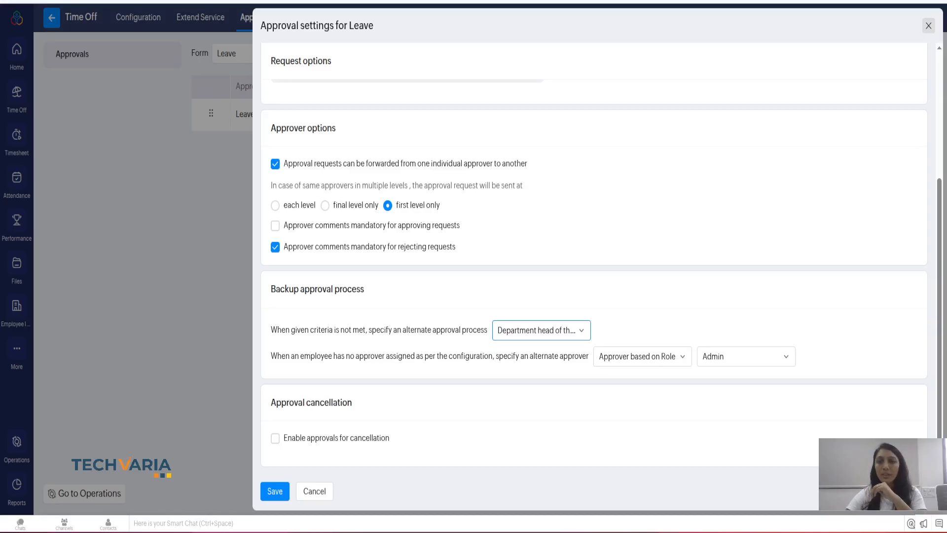
- Keep Approver based on Role as the alternate for employees without an assigned approver and set the role to HR Head
left_click(642, 356)
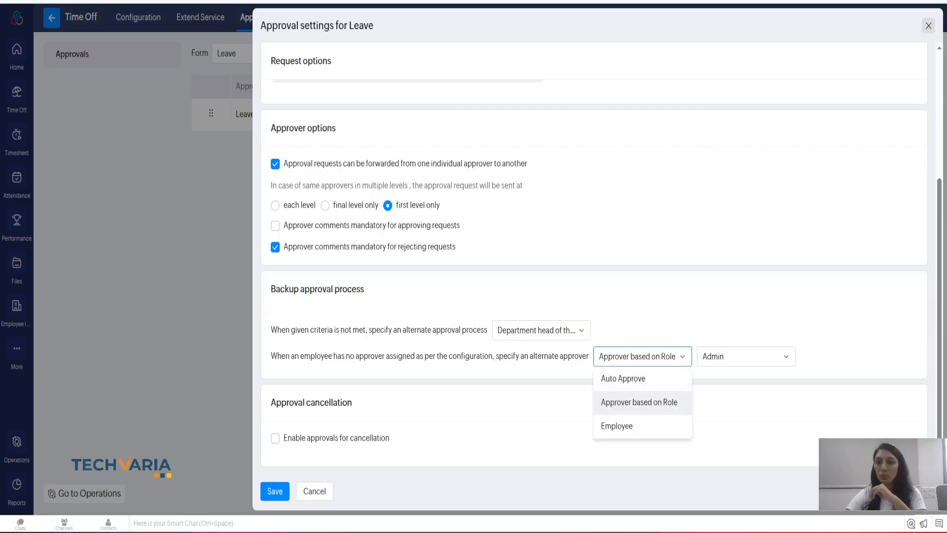
key("Escape")
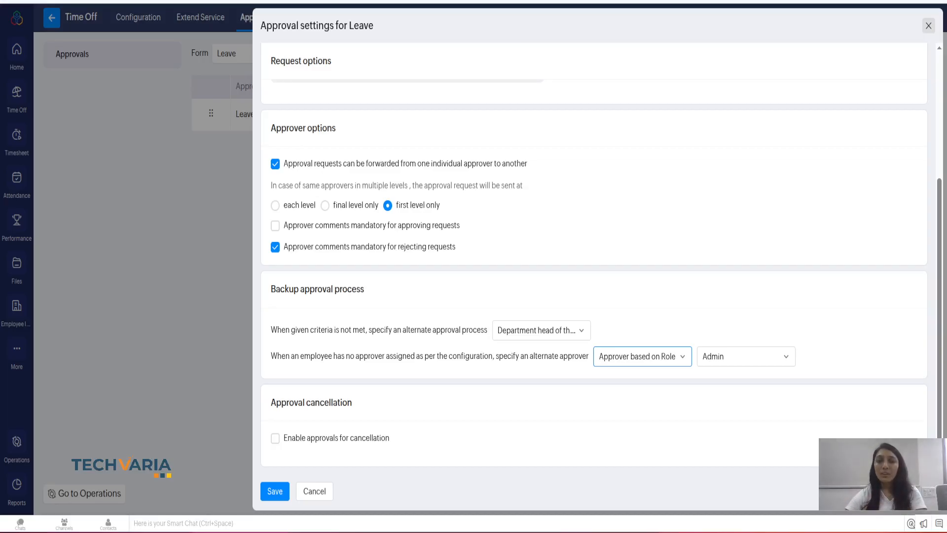
left_click(746, 356)
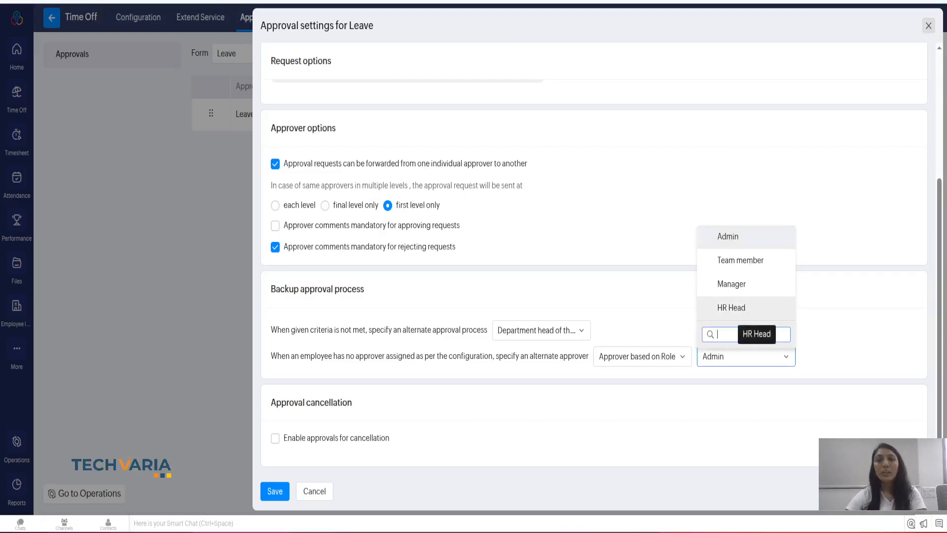
left_click(735, 308)
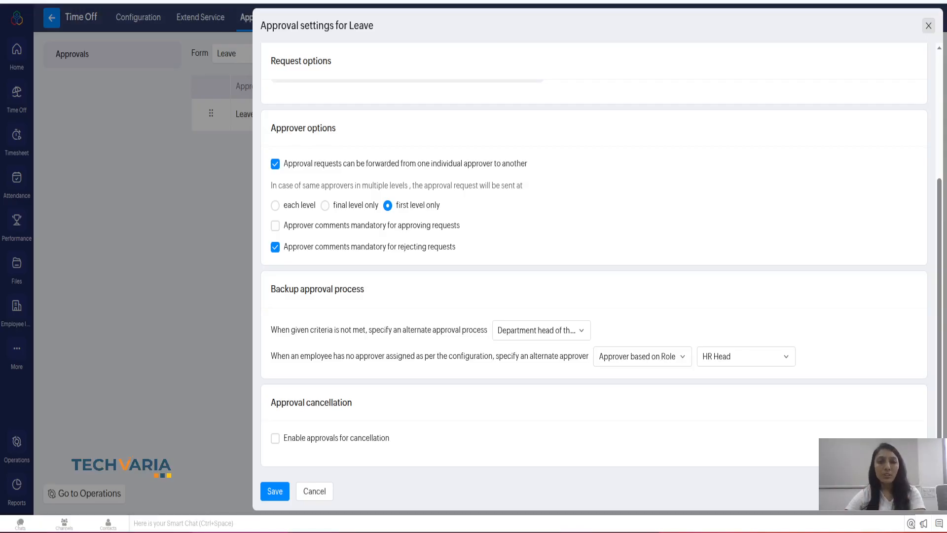
- Enable approvals for cancellation with Previous Approver as the cancellation approver and save the Leave approval settings
left_click(275, 439)
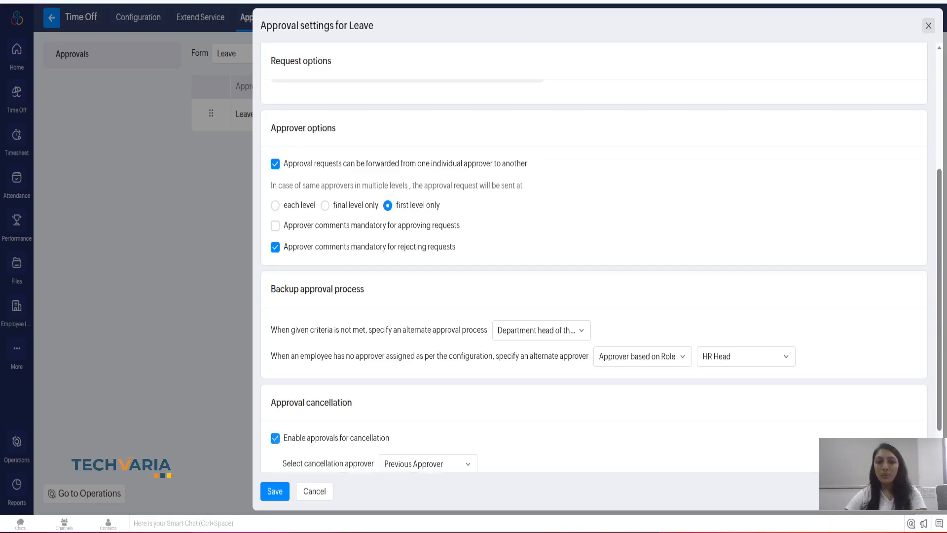
scroll(592, 256, "down", 1)
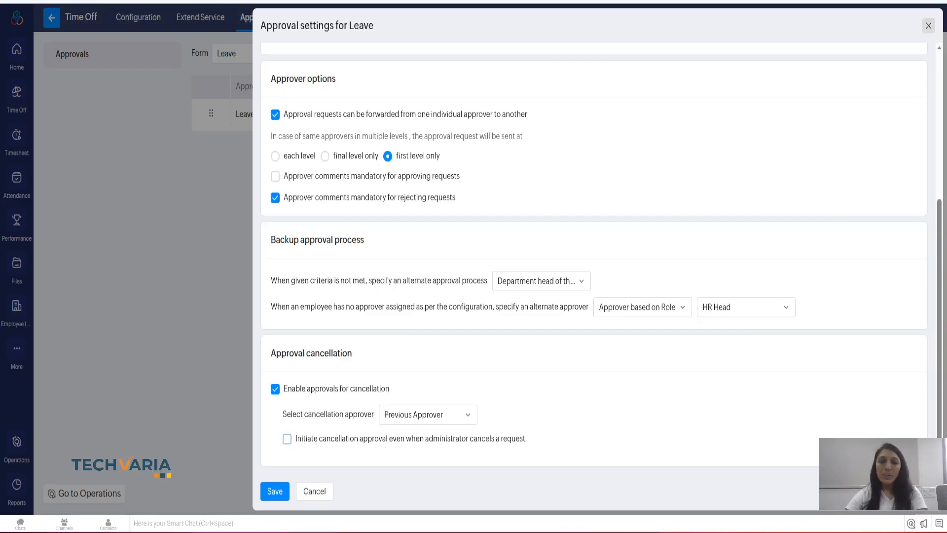
left_click(428, 415)
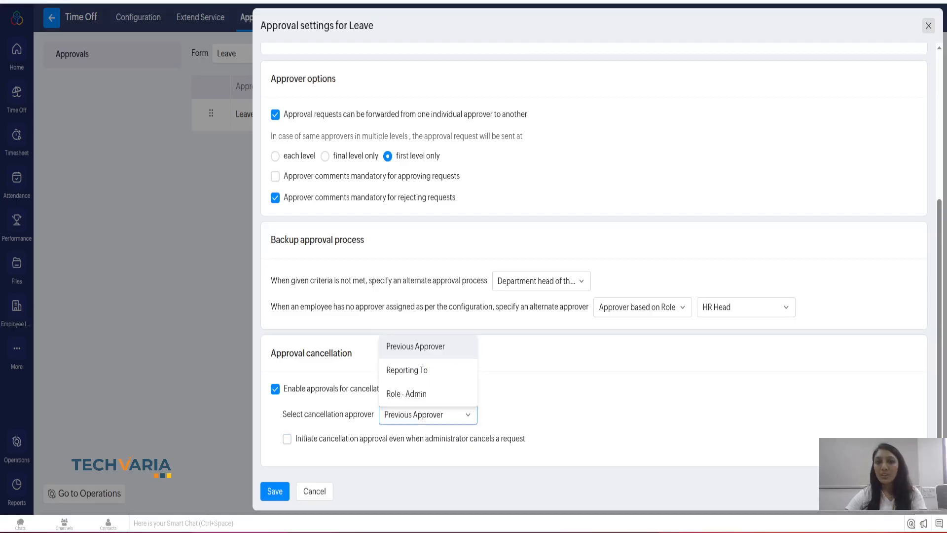
key("Escape")
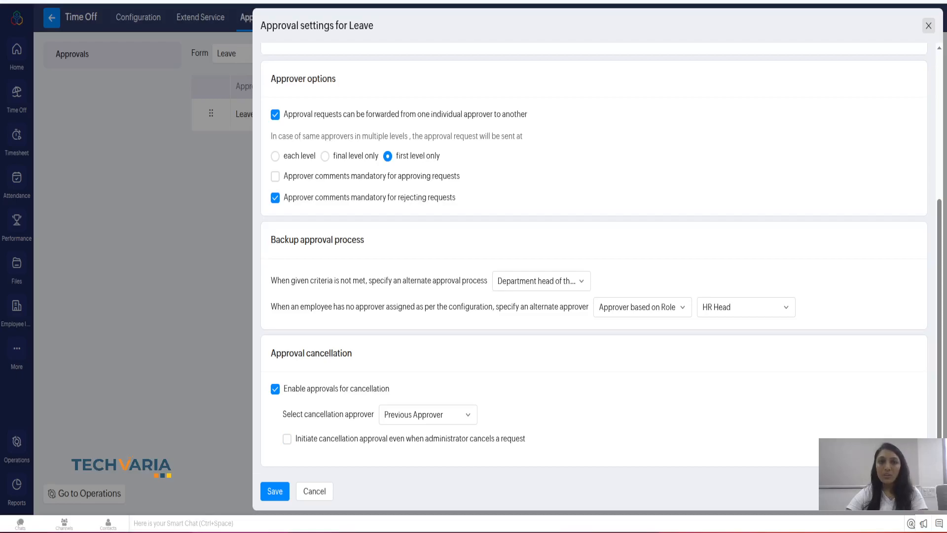
left_click(276, 491)
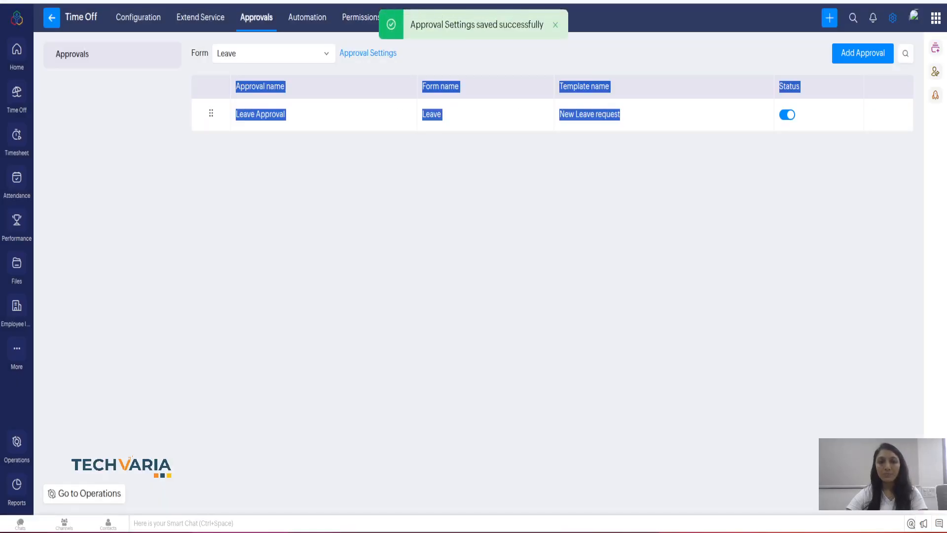
left_click(276, 491)
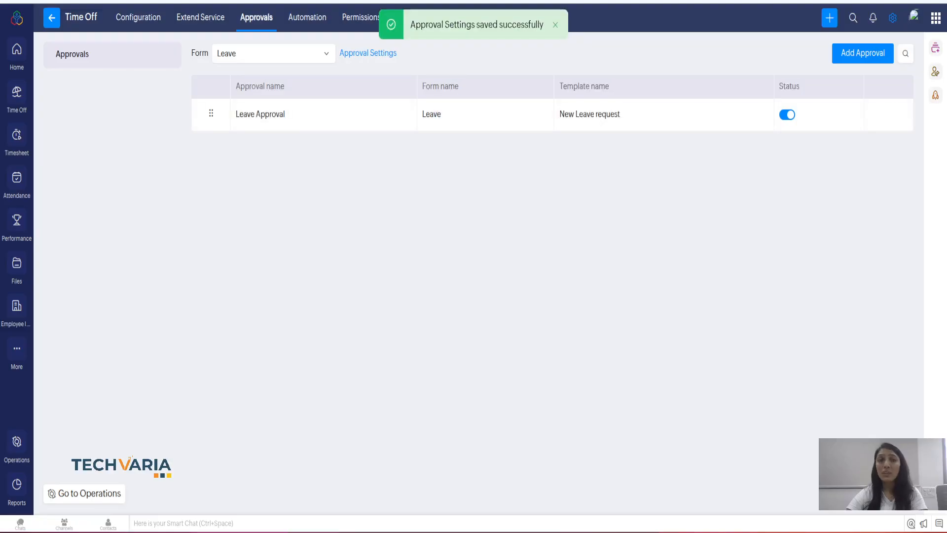
- In the Leave form's turnaround time preferences, enable a TAT of 2 days for each approver to approve a request
left_click(368, 53)
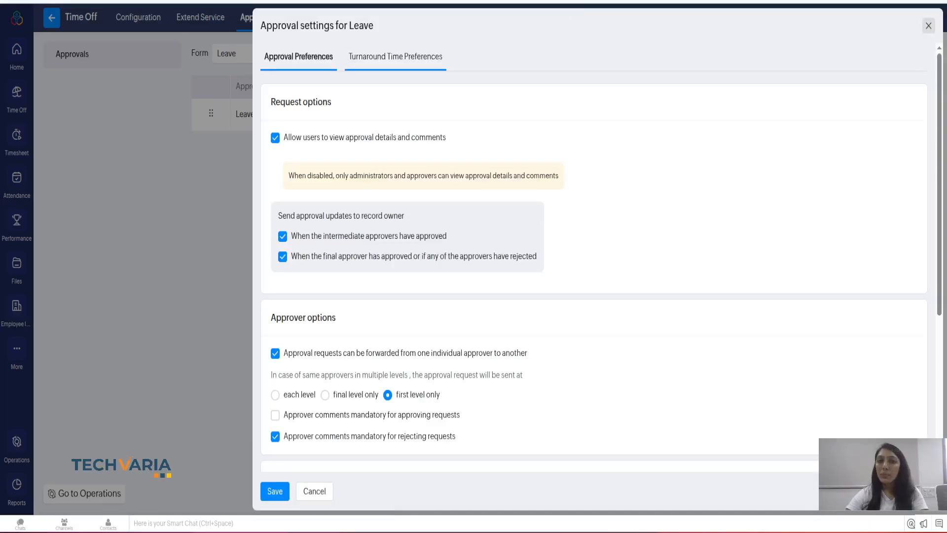
left_click(395, 56)
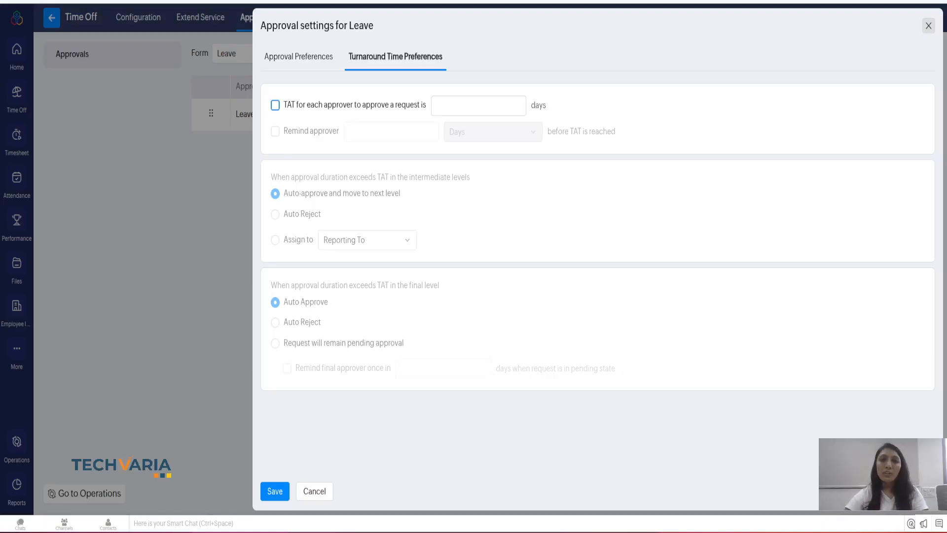
left_click(275, 104)
left_click(478, 106)
type("2")
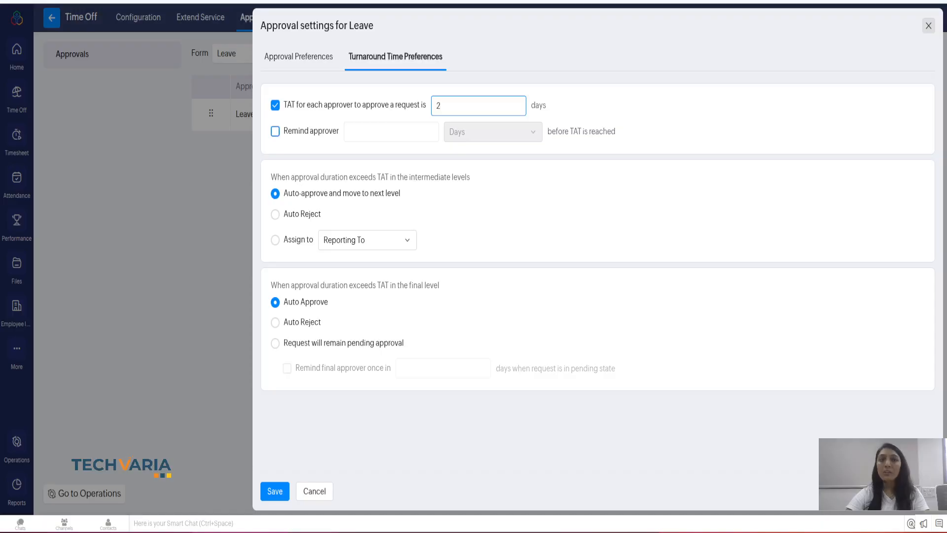
- Enable the approver reminder and set it to 4 hours before the TAT is reached
left_click(275, 131)
left_click(391, 132)
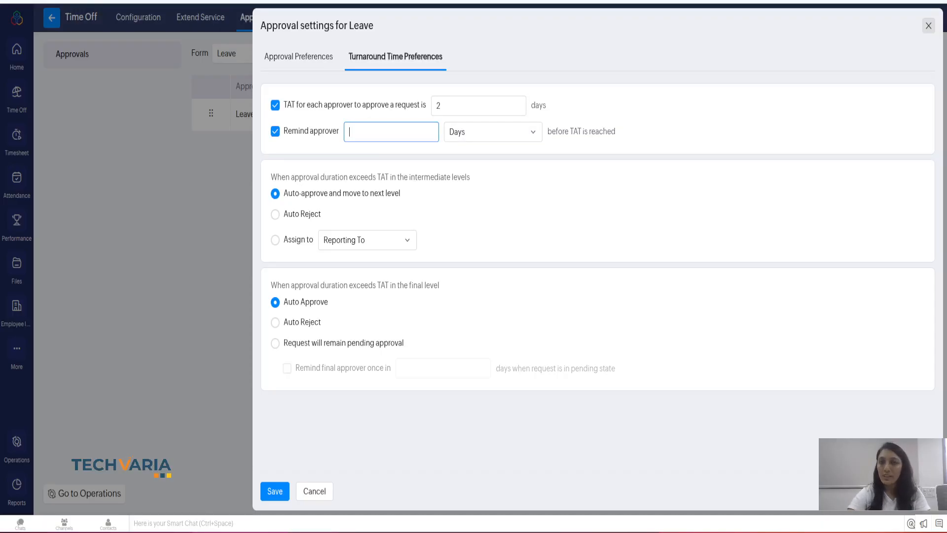
type("4")
left_click(493, 131)
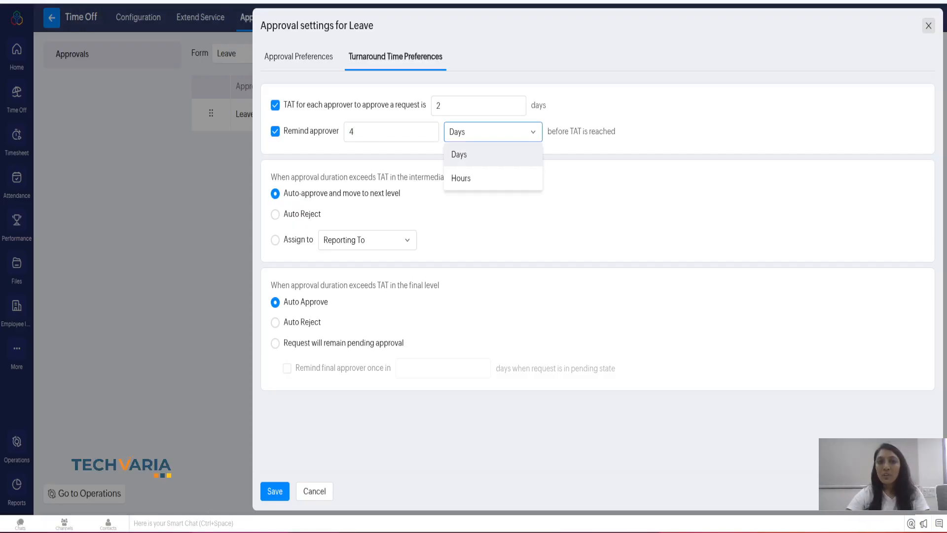
left_click(461, 178)
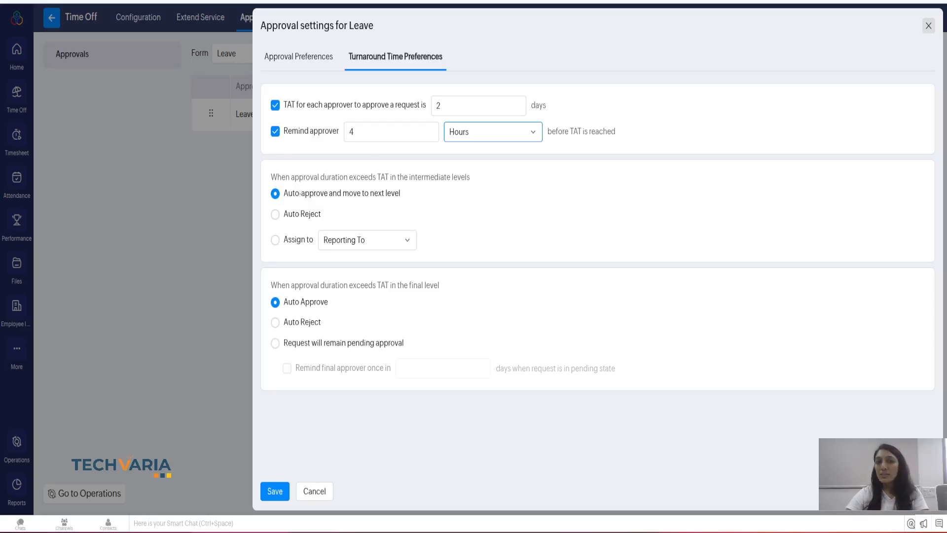
- Assign intermediate-level requests that exceed the TAT to Reporting To
left_click(275, 240)
left_click(368, 240)
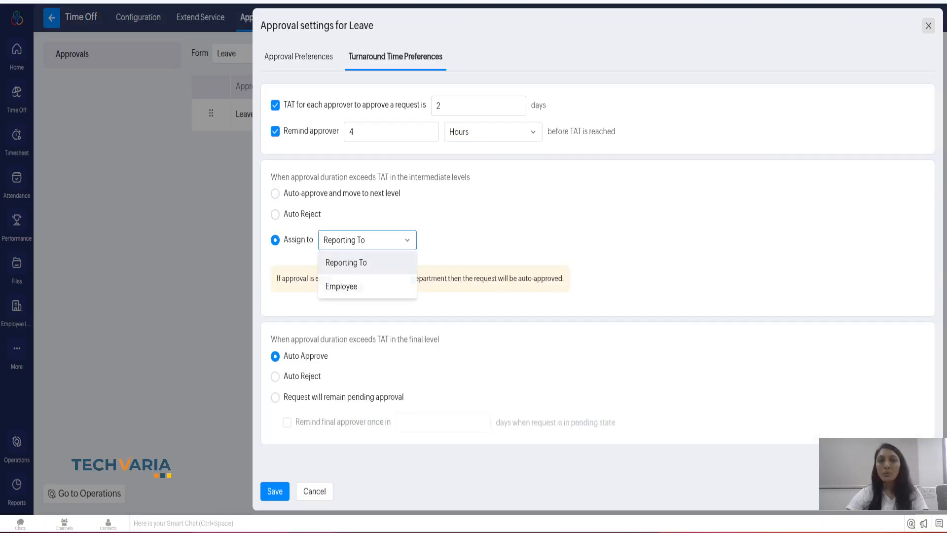
left_click(367, 262)
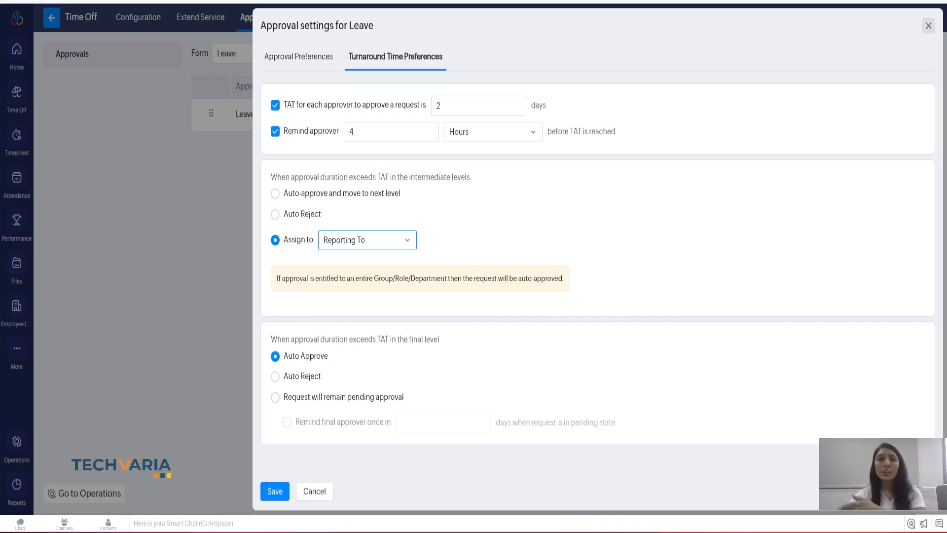
- Try Employee as the assignee for overdue intermediate-level requests and return the assignment to Reporting To
left_click(368, 240)
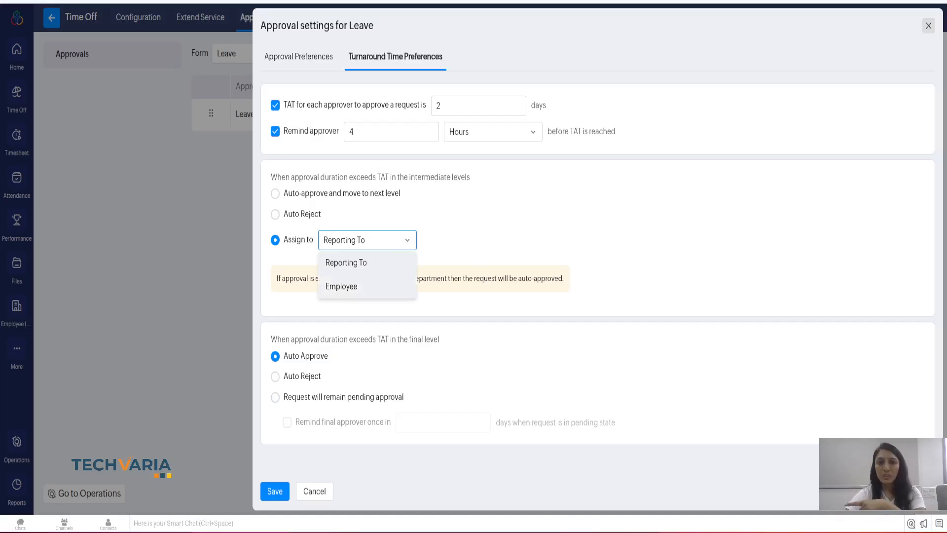
left_click(367, 287)
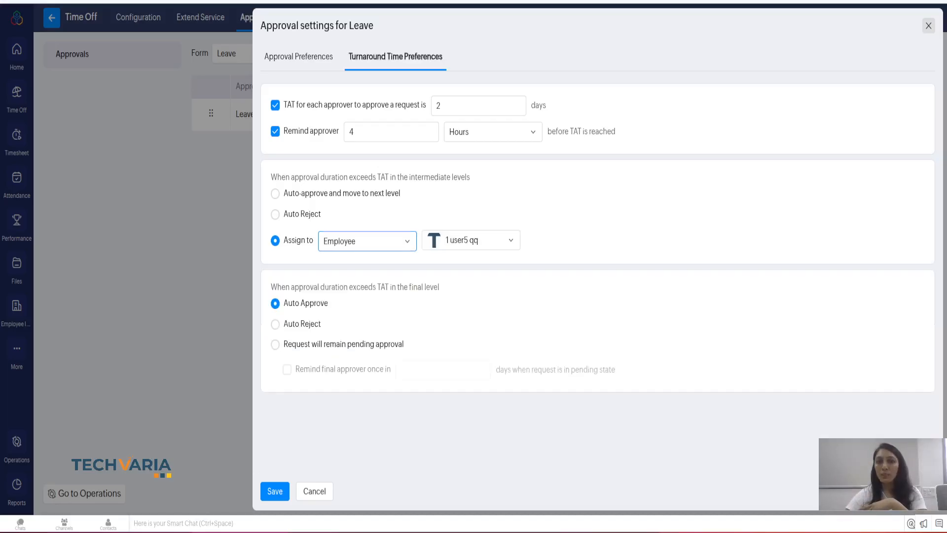
left_click(471, 241)
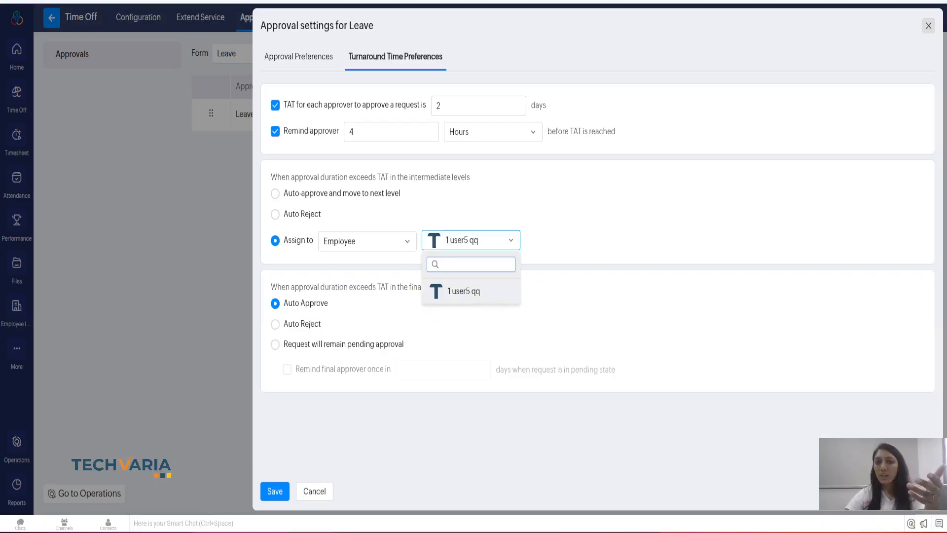
left_click(368, 241)
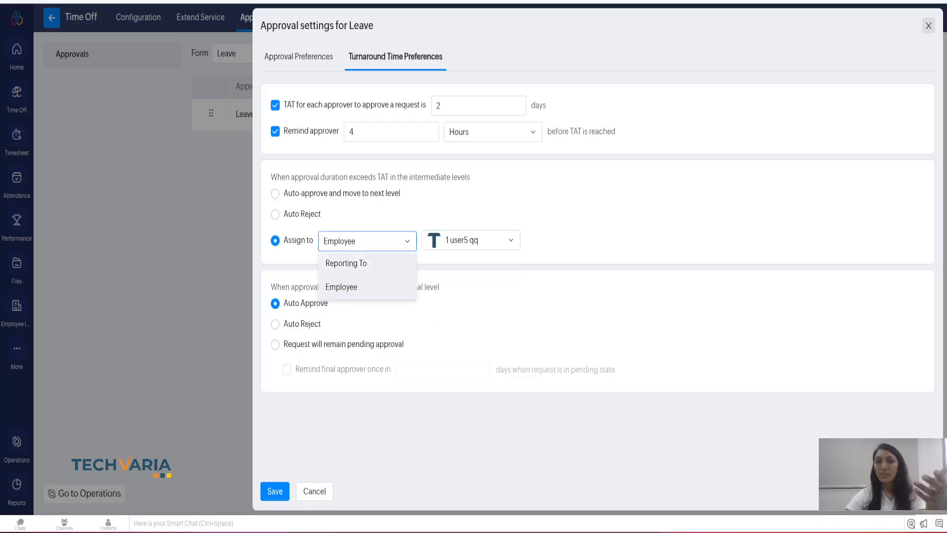
left_click(346, 263)
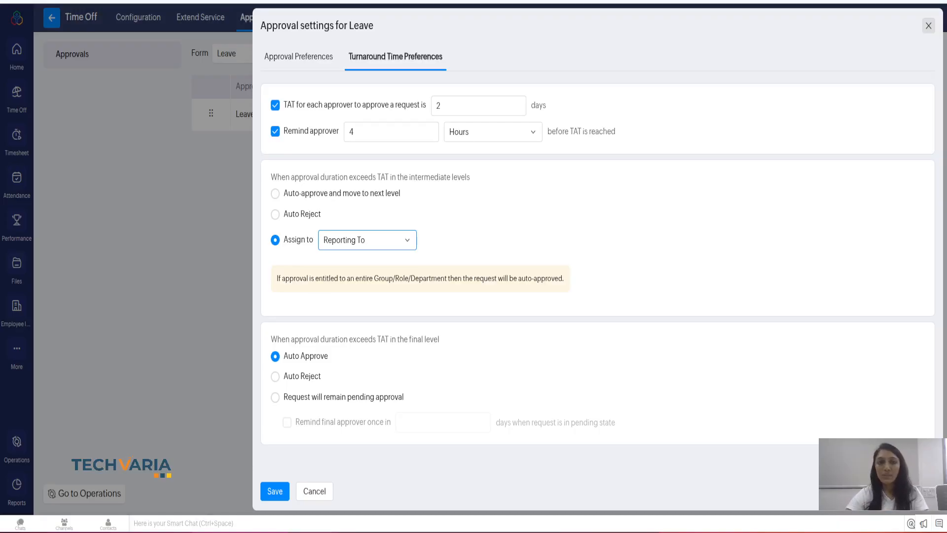
- Keep overdue final-level requests pending approval, remind the final approver once in 1 day, and save the settings
left_click(275, 397)
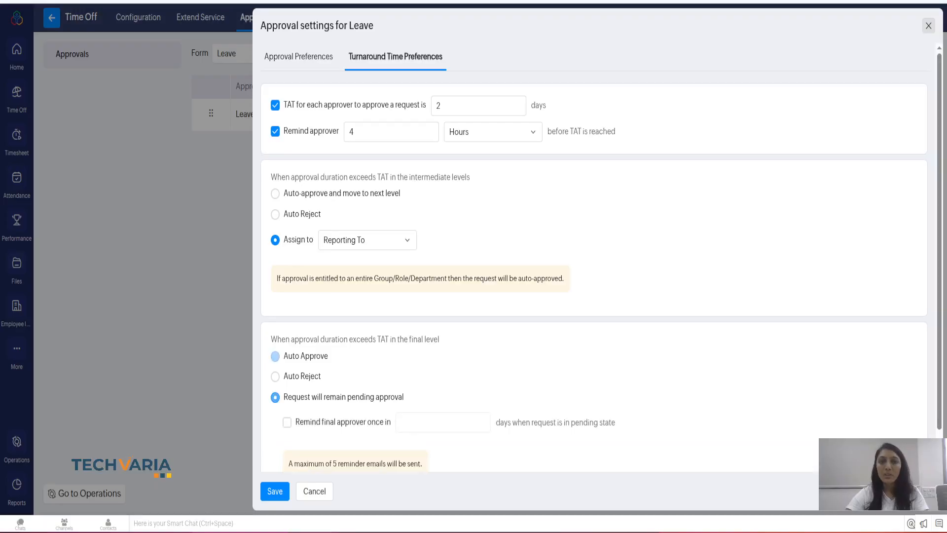
scroll(592, 256, "down", 1)
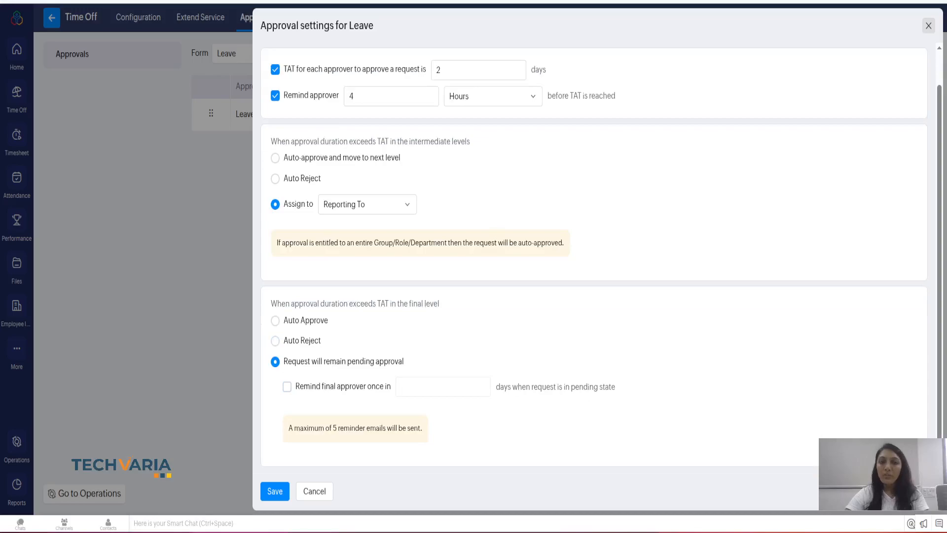
left_click(287, 387)
left_click(443, 387)
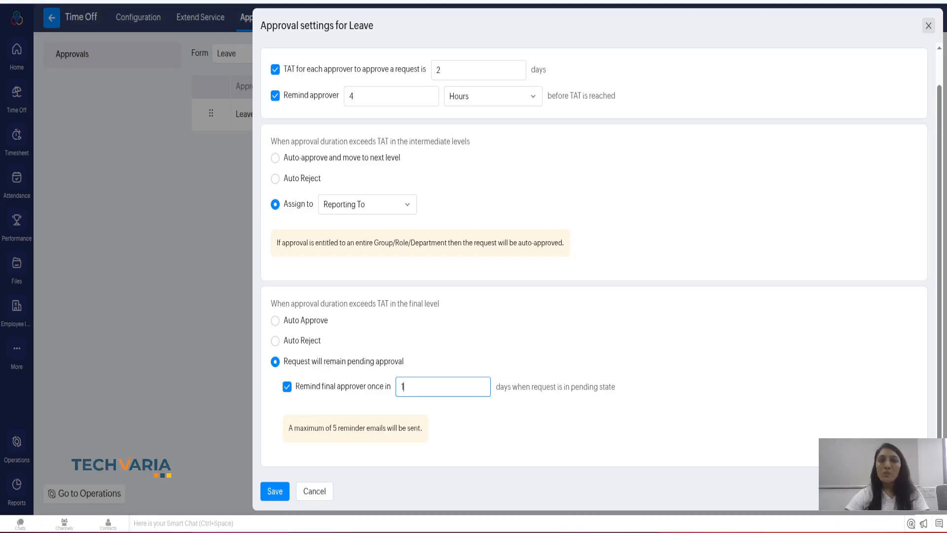
scroll(601, 260, "up", 1)
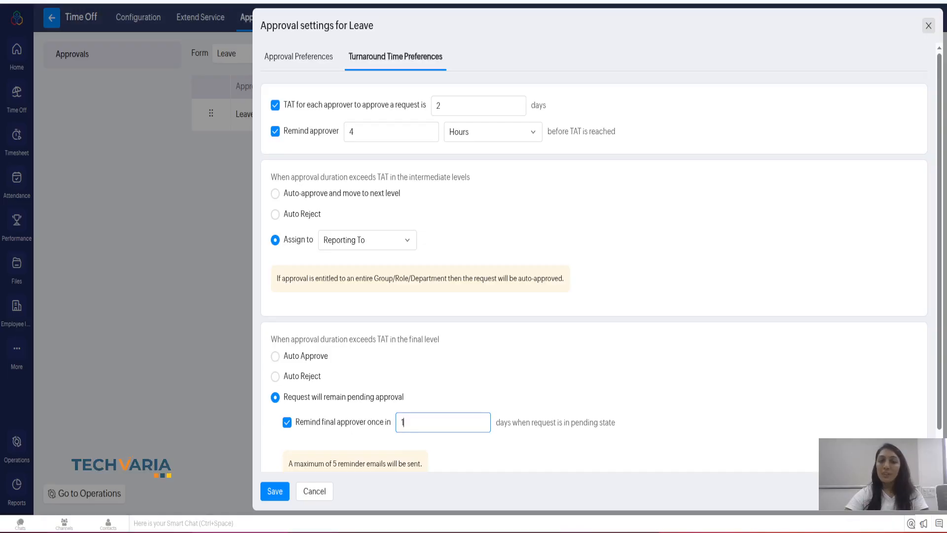
left_click(275, 491)
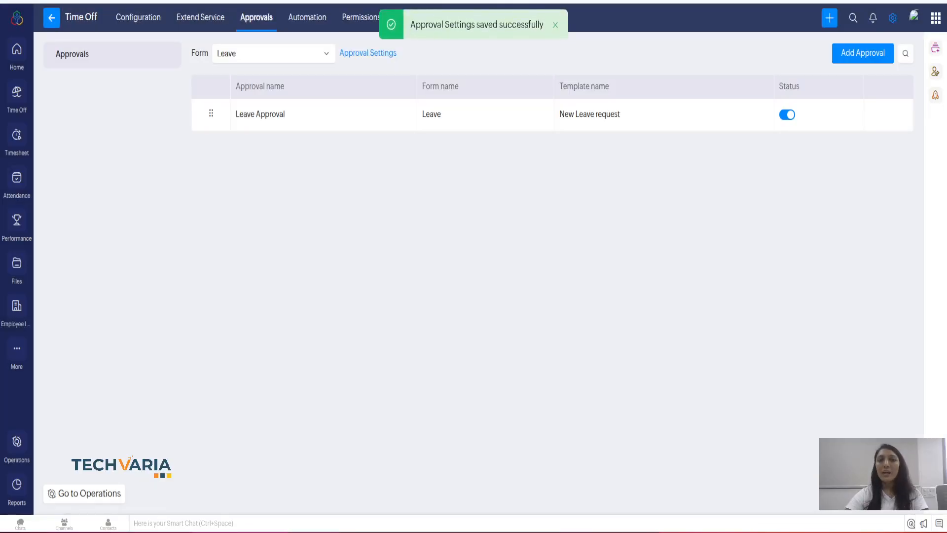